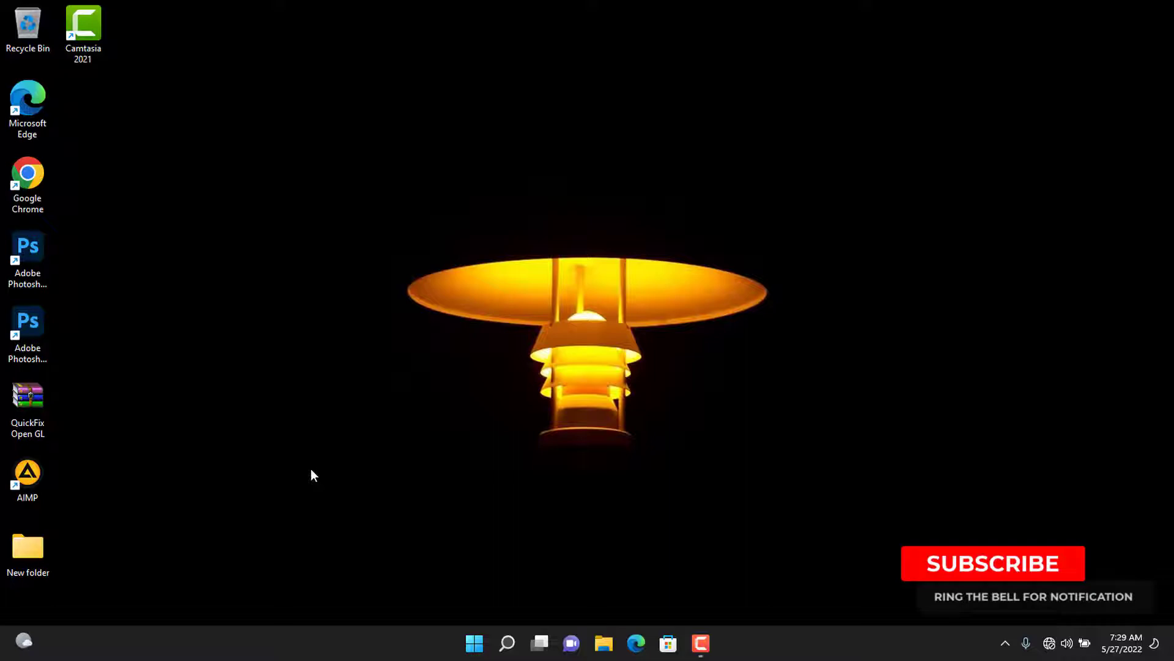
# Step: Launch Photoshop 2020 and check the Performance preferences, which detect no graphics processor
pyautogui.doubleClick(30, 327)
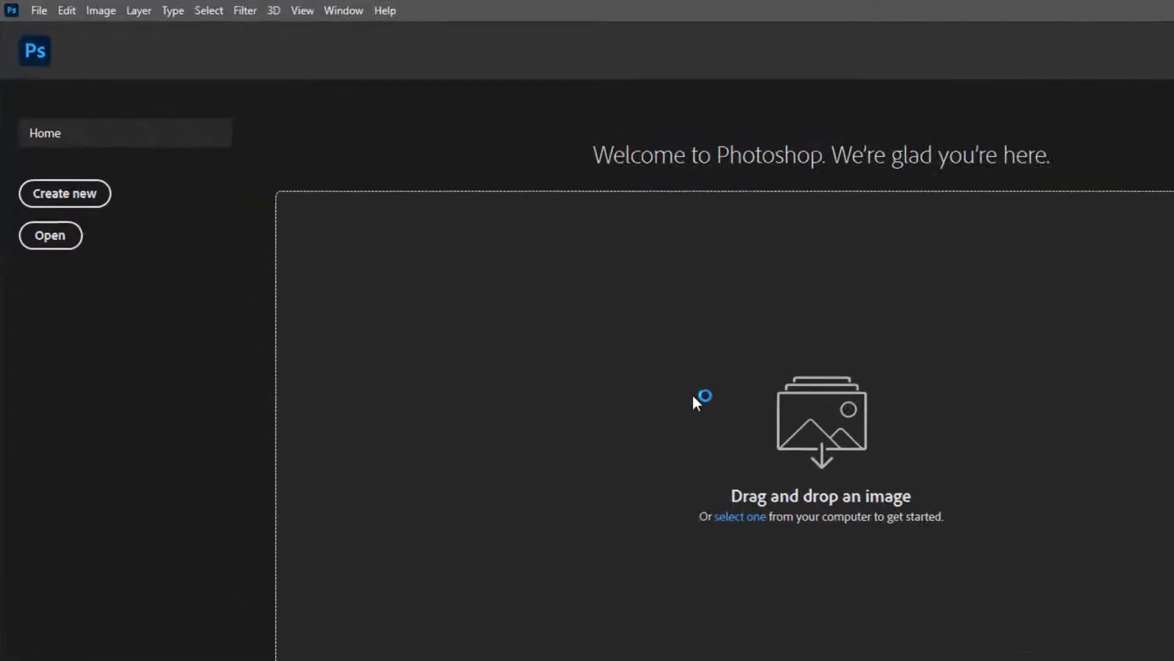
pyautogui.click(73, 12)
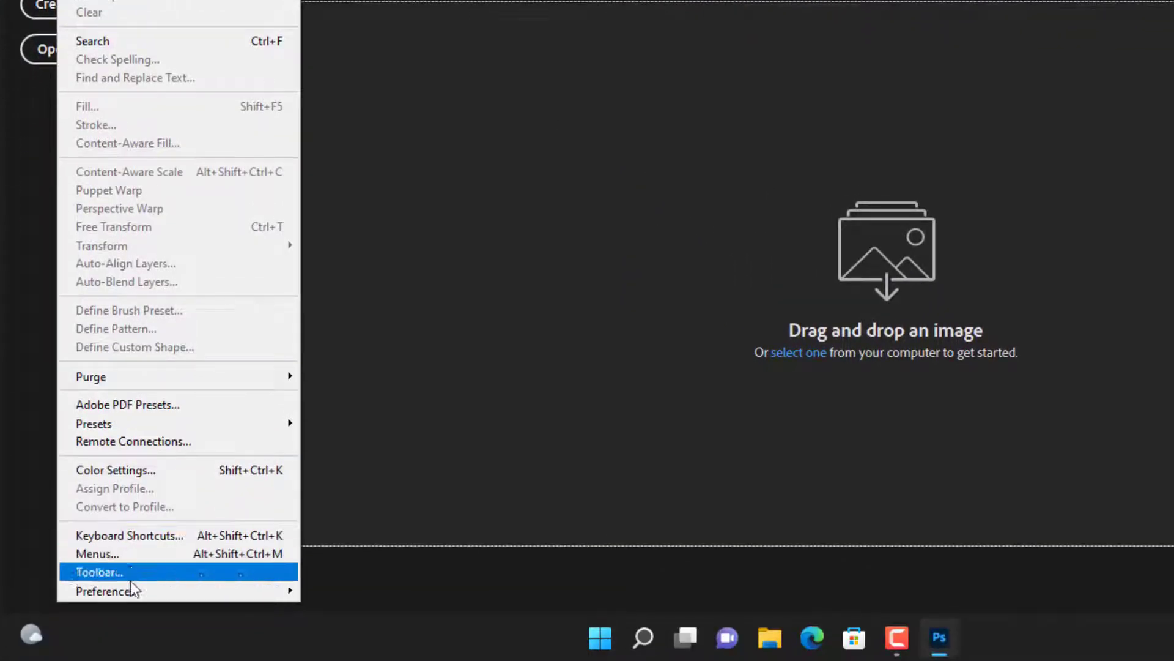
pyautogui.moveTo(134, 588)
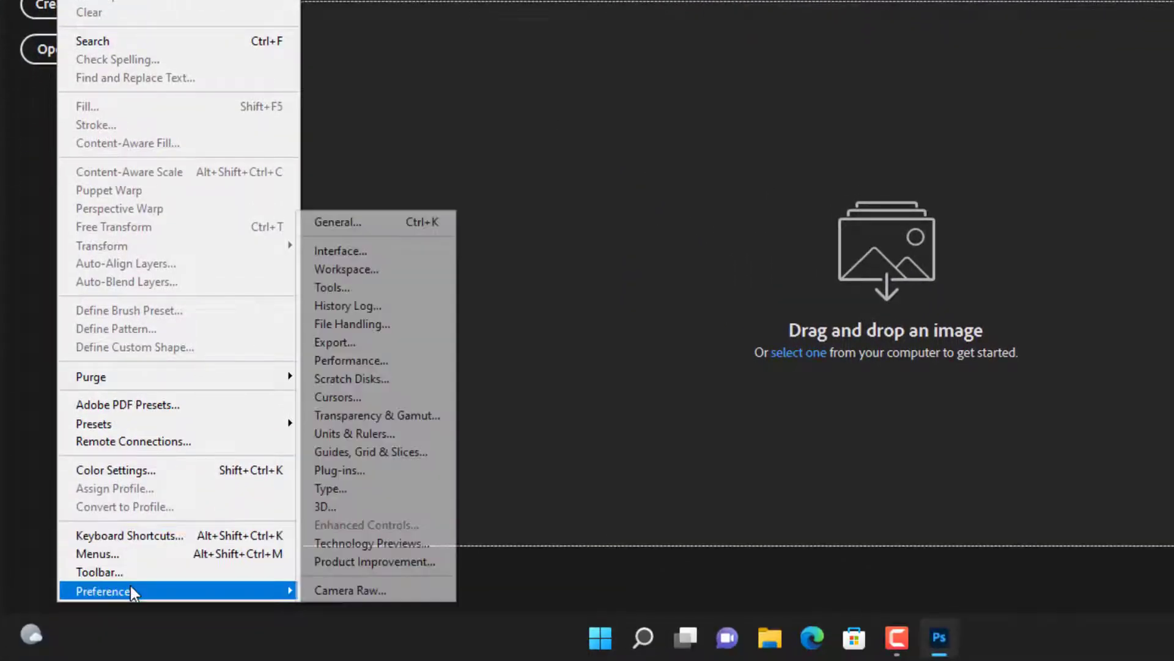
pyautogui.click(378, 362)
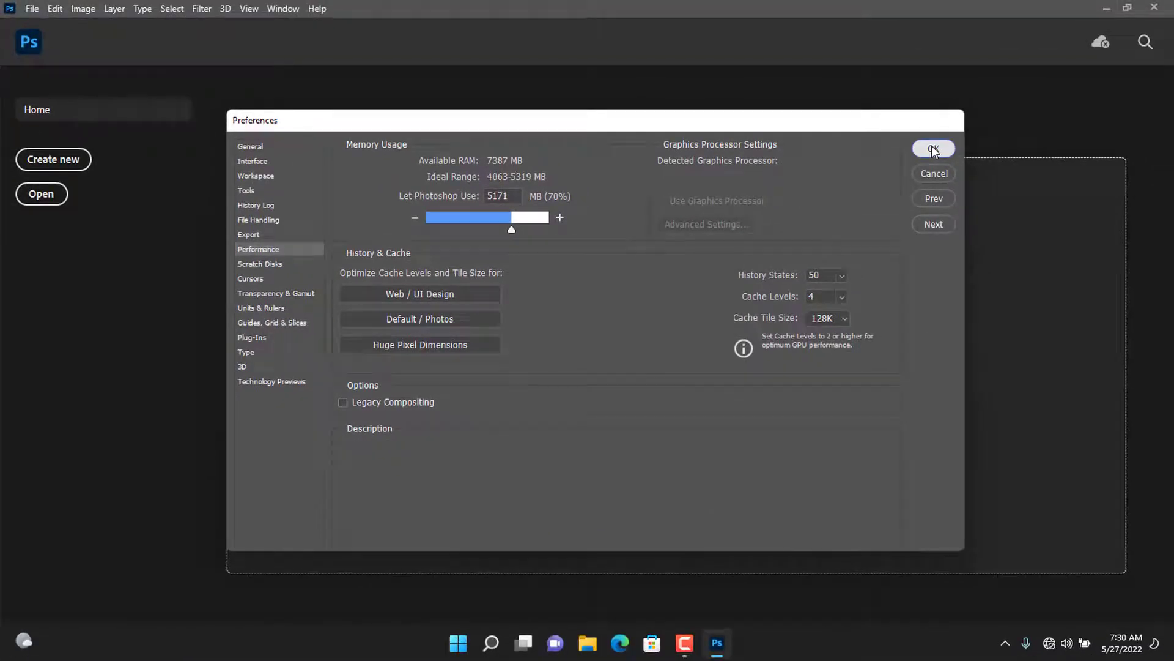
pyautogui.click(933, 149)
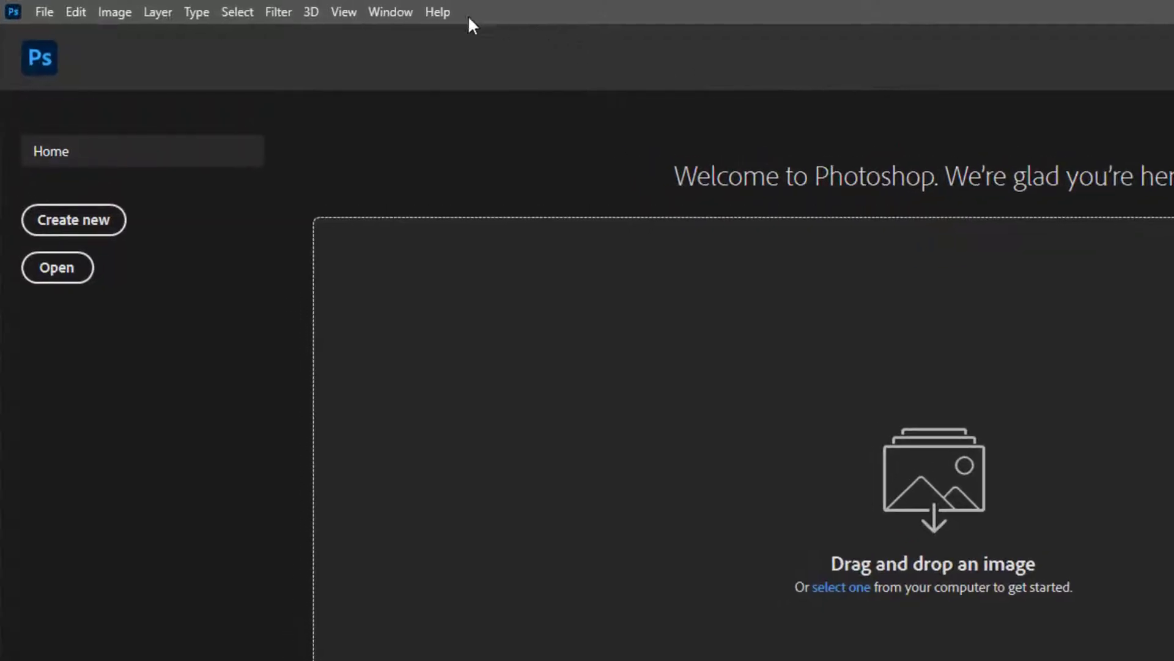
# Step: Review Photoshop's System Info, highlighting the line reading OpenGL Drawing: Disabled
pyautogui.click(448, 13)
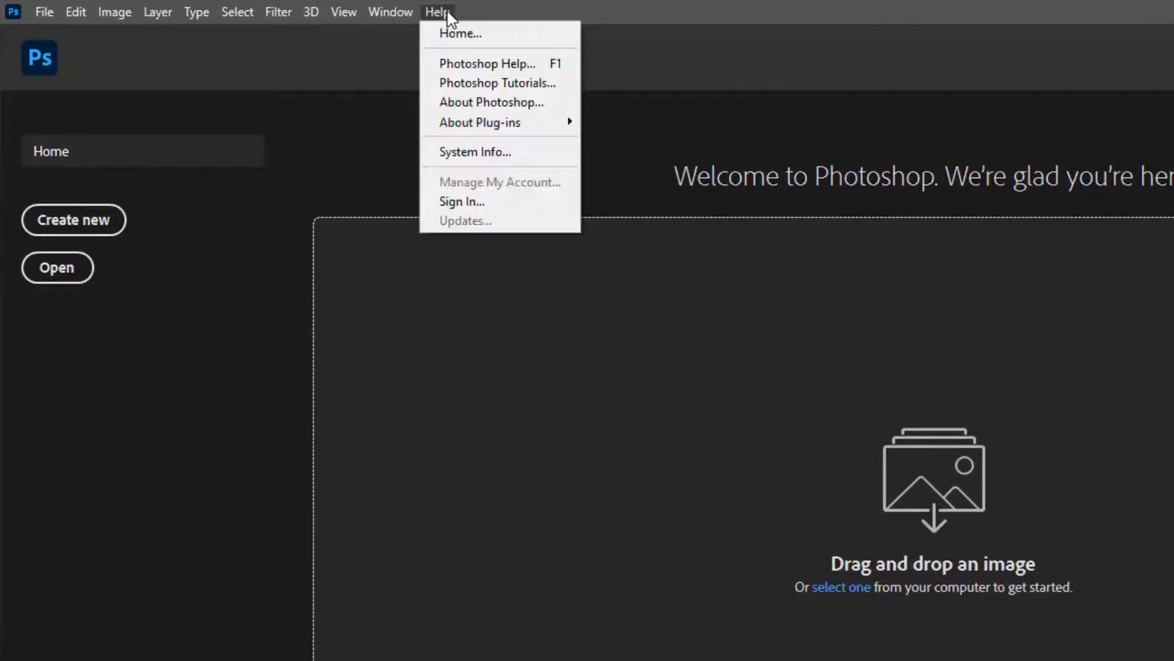
pyautogui.click(474, 152)
pyautogui.scroll(-7, 657, 327)
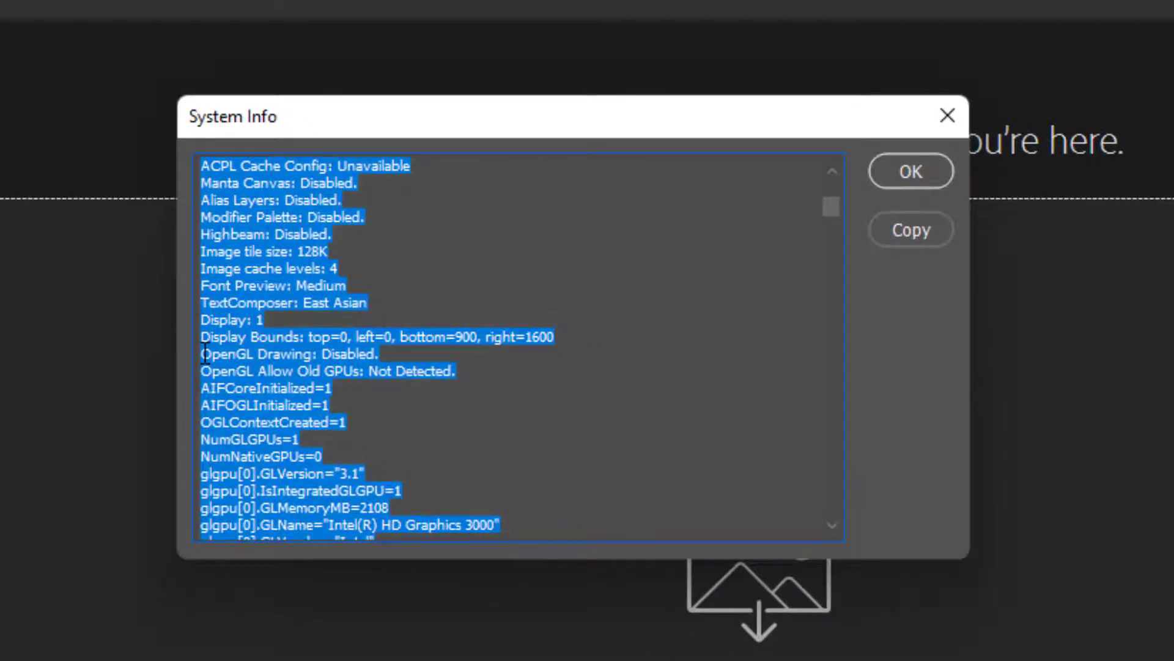
pyautogui.moveTo(205, 354); pyautogui.dragTo(382, 354)
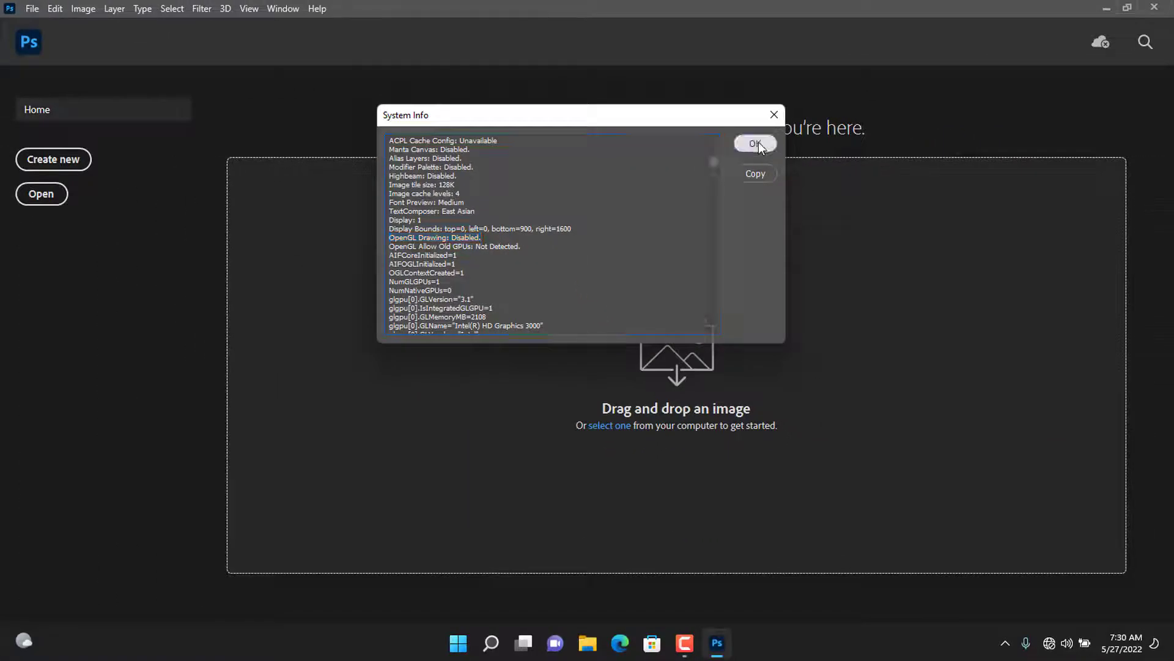
pyautogui.click(911, 171)
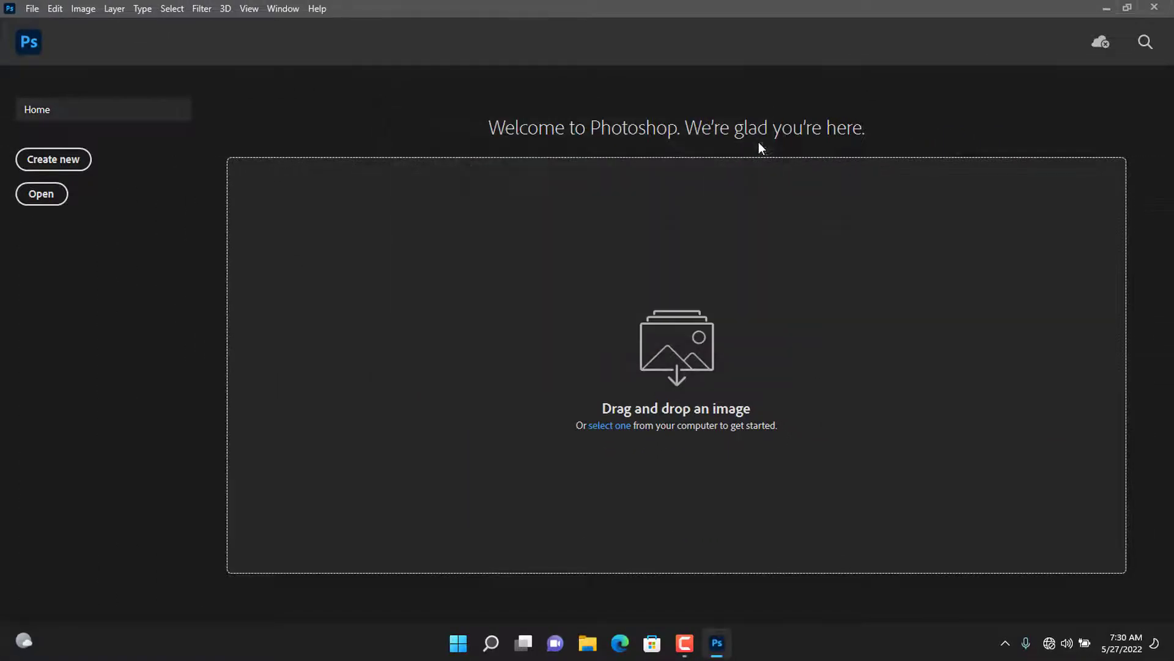
# Step: Close Photoshop and open Intel Graphics Properties from the system tray
pyautogui.click(1154, 9)
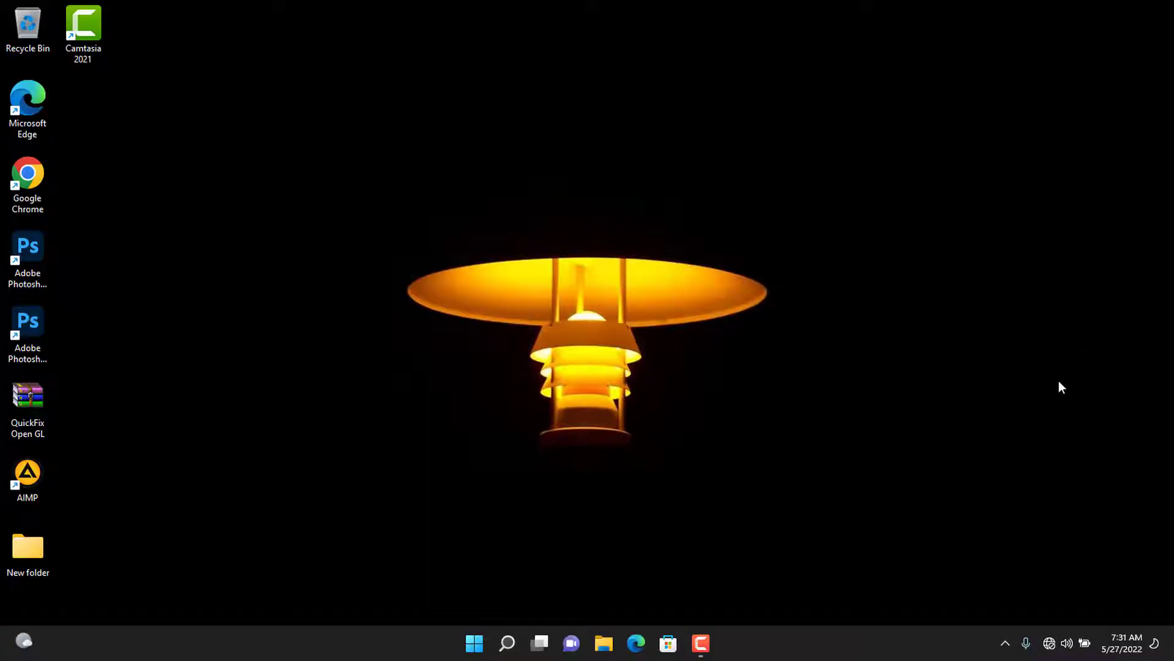
pyautogui.click(1008, 642)
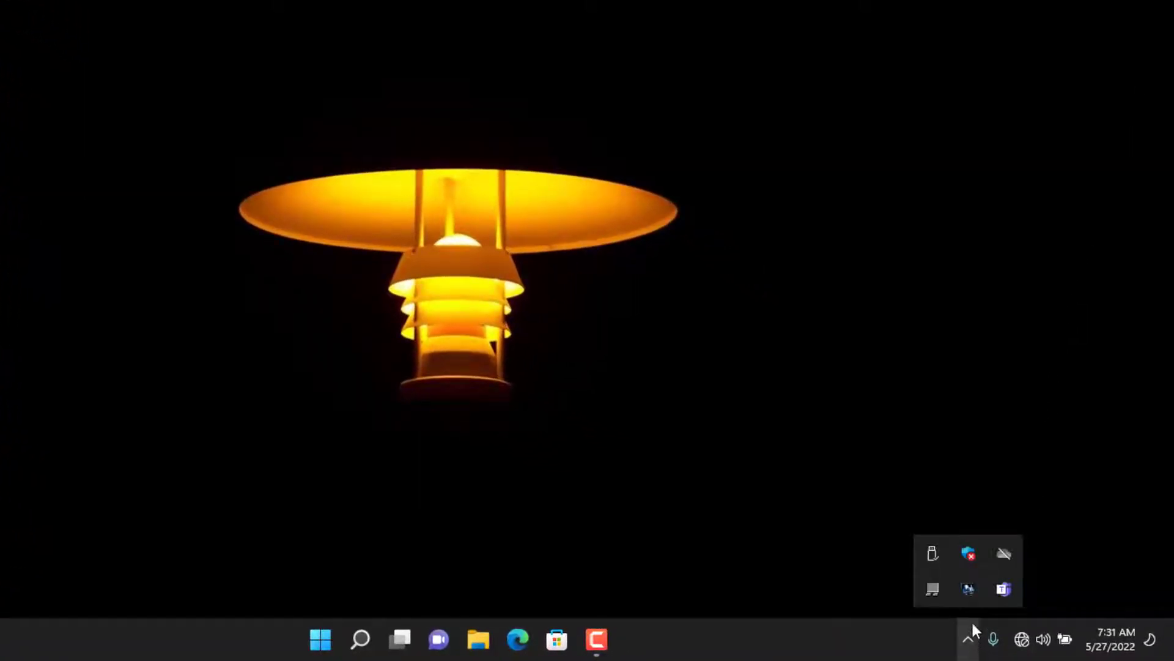
pyautogui.rightClick(969, 588)
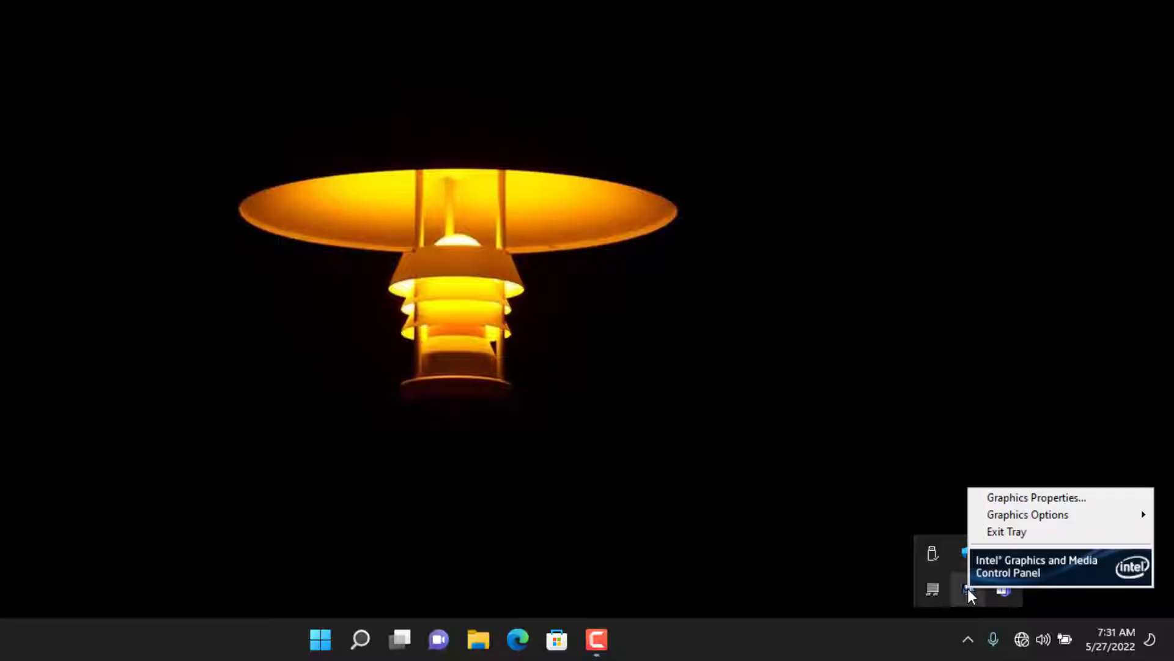
pyautogui.click(1028, 498)
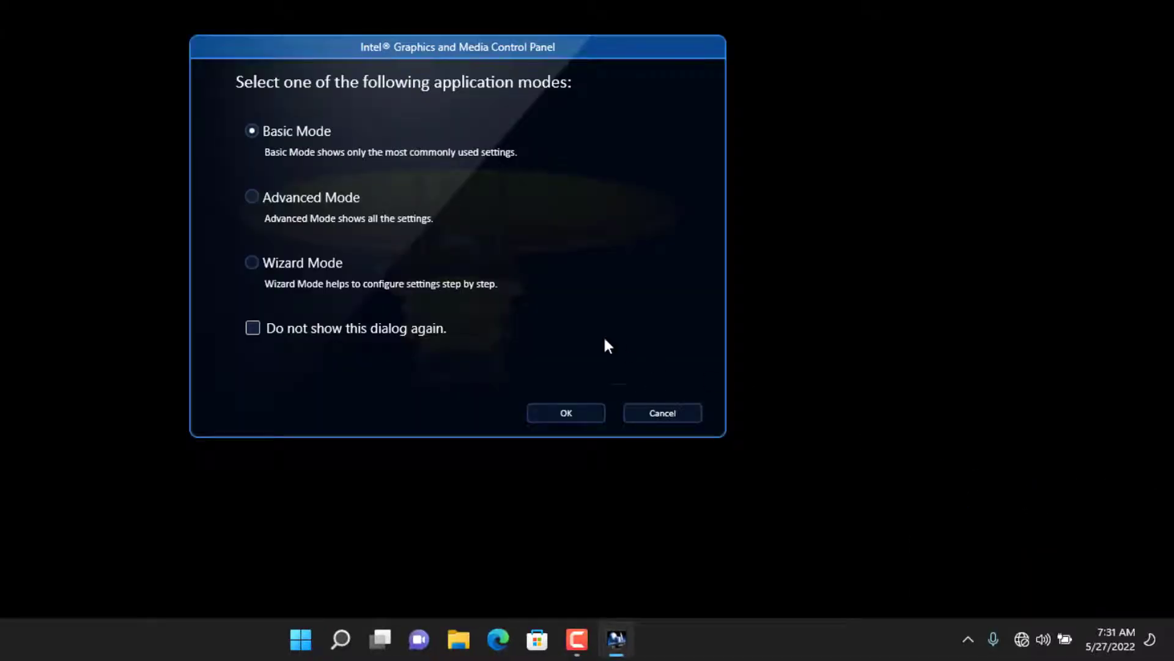
# Step: In Advanced Mode, set the Plugged in power plan to Maximum Performance and apply it
pyautogui.click(253, 199)
pyautogui.click(566, 413)
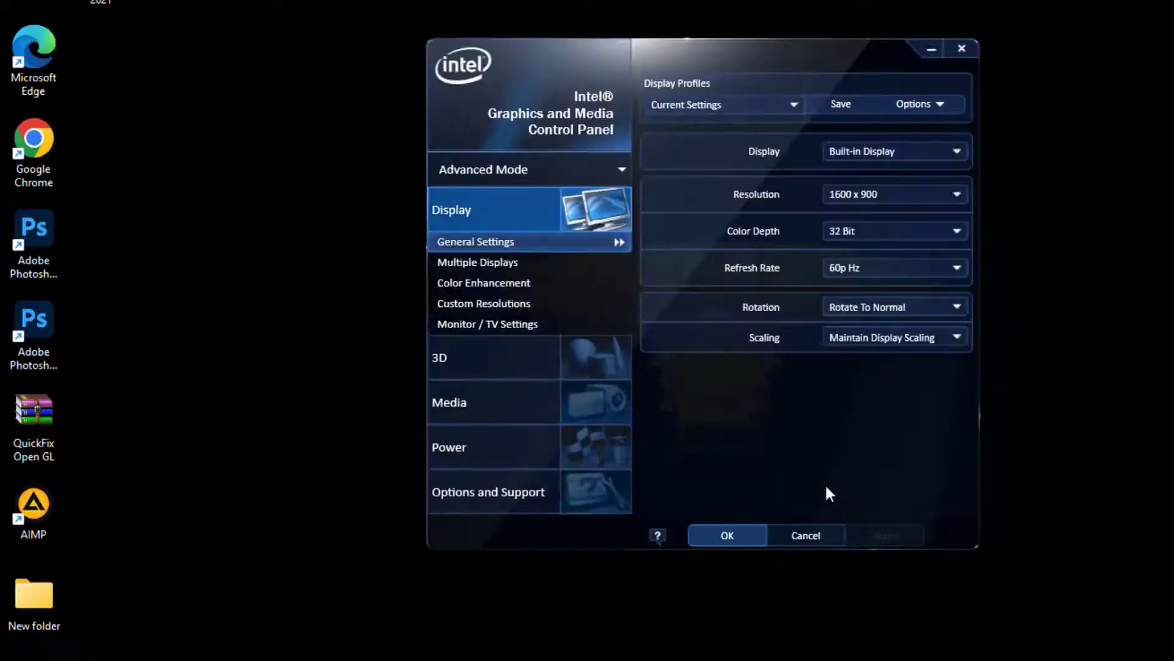
pyautogui.click(511, 447)
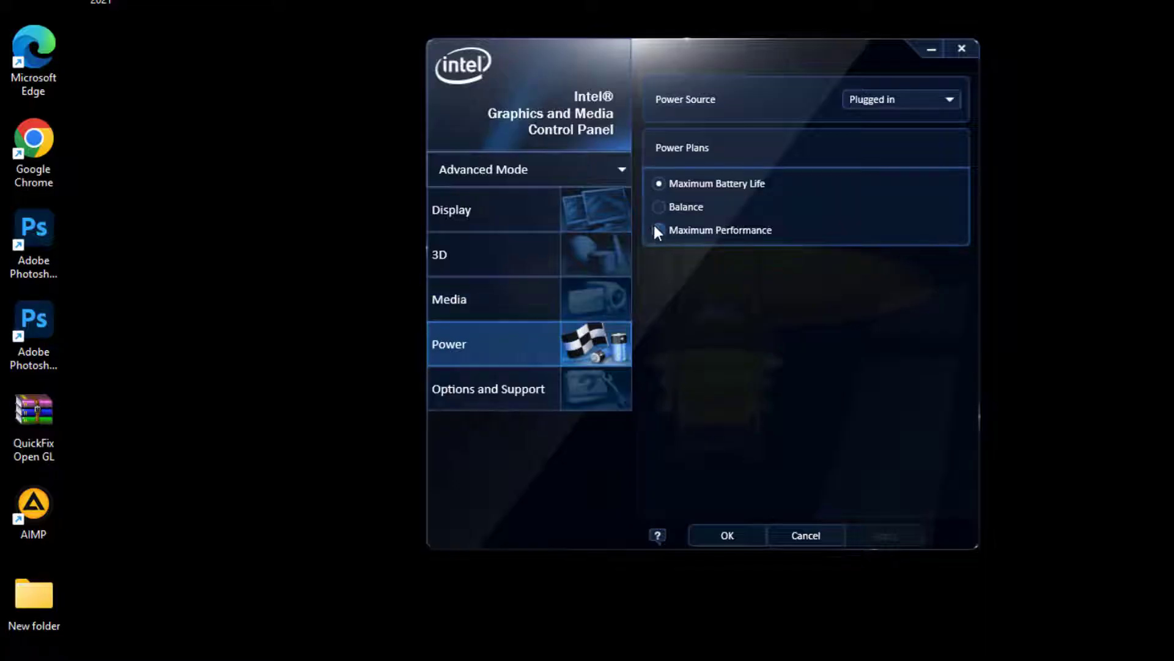
pyautogui.click(659, 230)
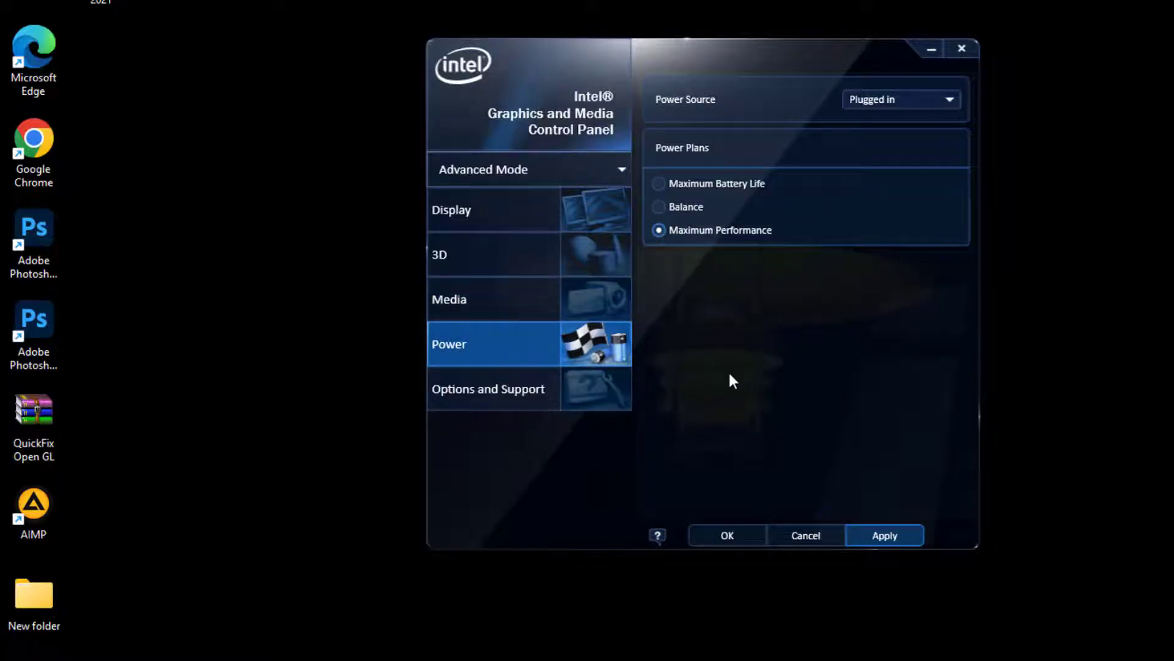
pyautogui.click(876, 534)
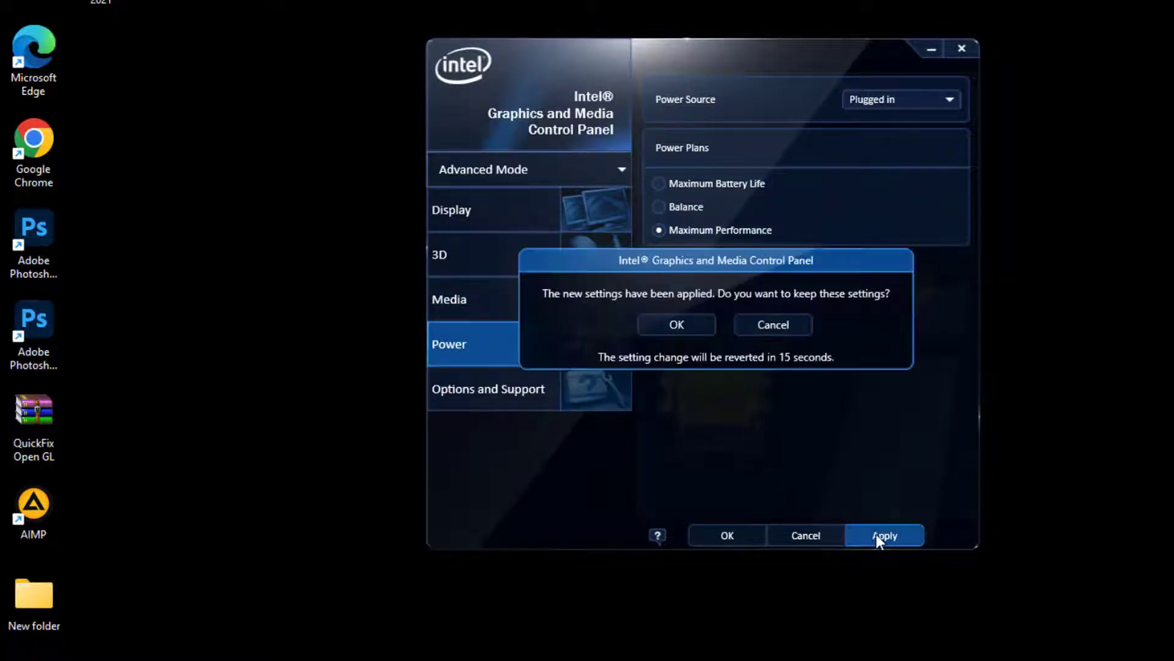
pyautogui.click(749, 323)
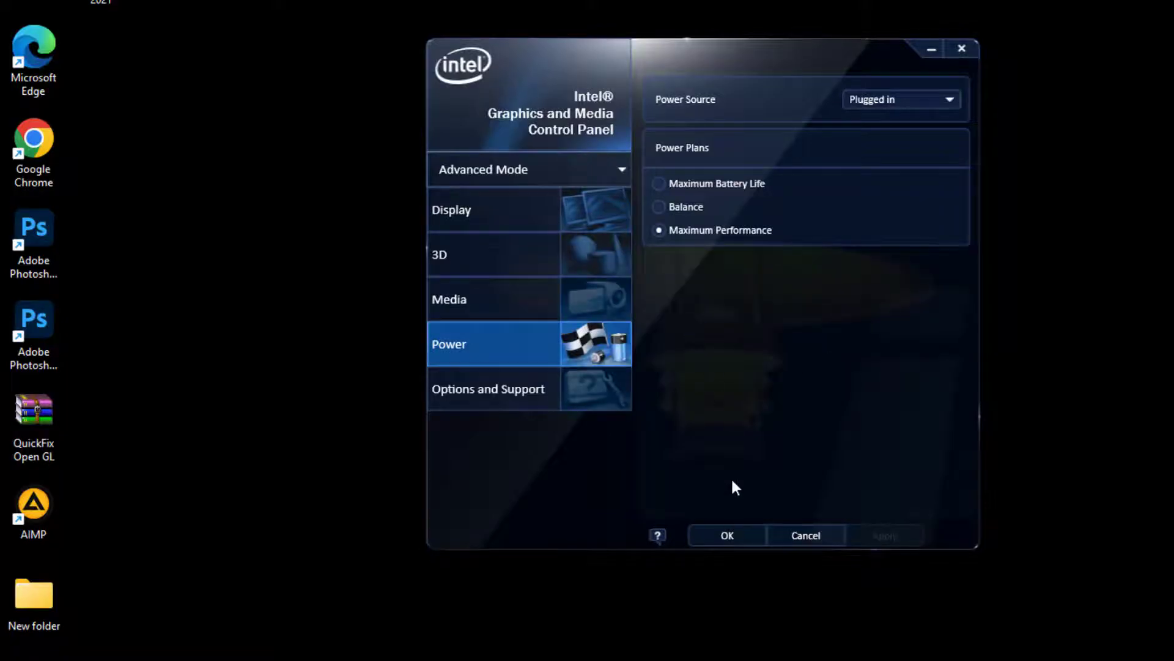
# Step: Close the Intel panel and go to Settings > System > Display > Graphics
pyautogui.click(727, 536)
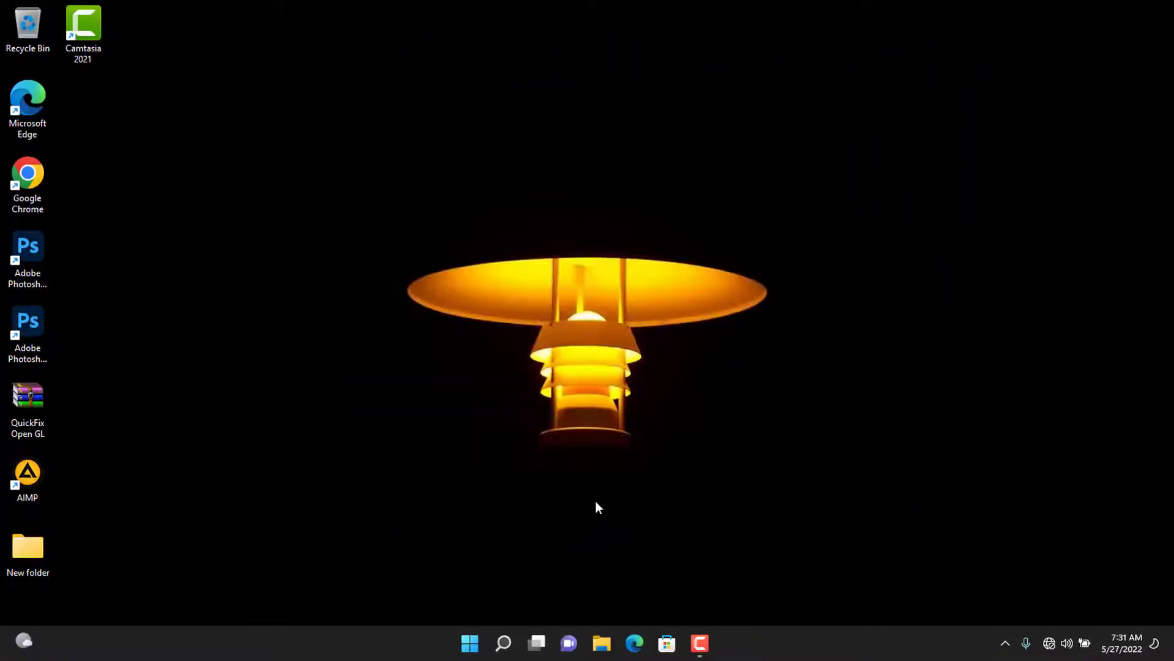
pyautogui.click(503, 643)
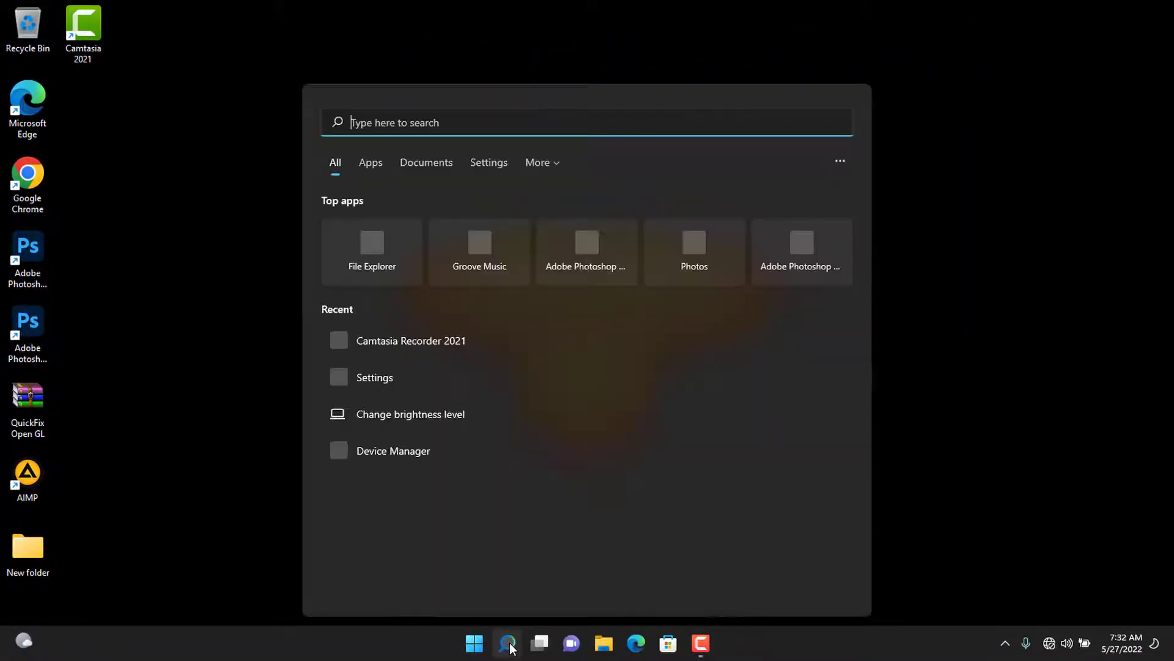
pyautogui.click(388, 380)
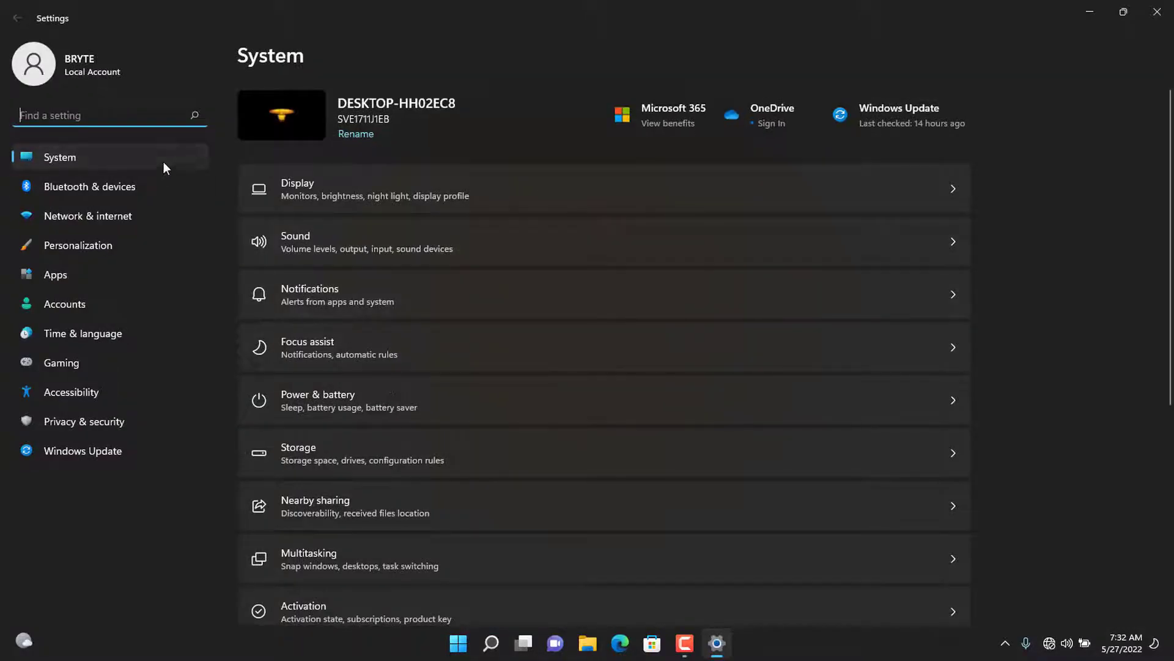
pyautogui.click(299, 186)
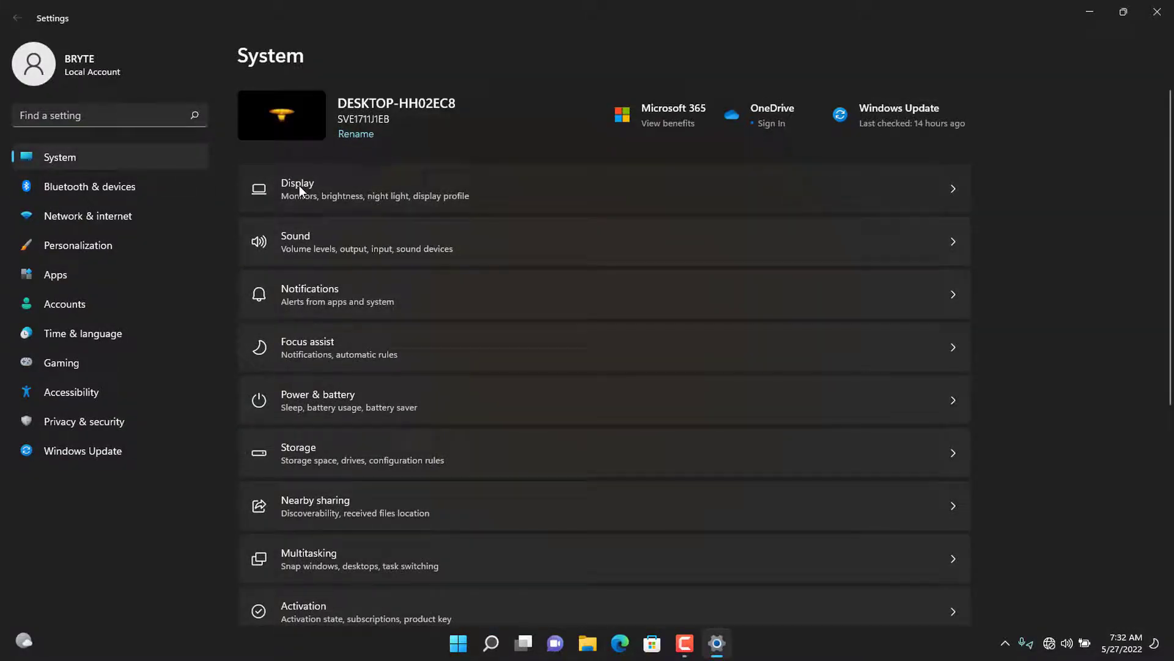
pyautogui.scroll(-3, 314, 216)
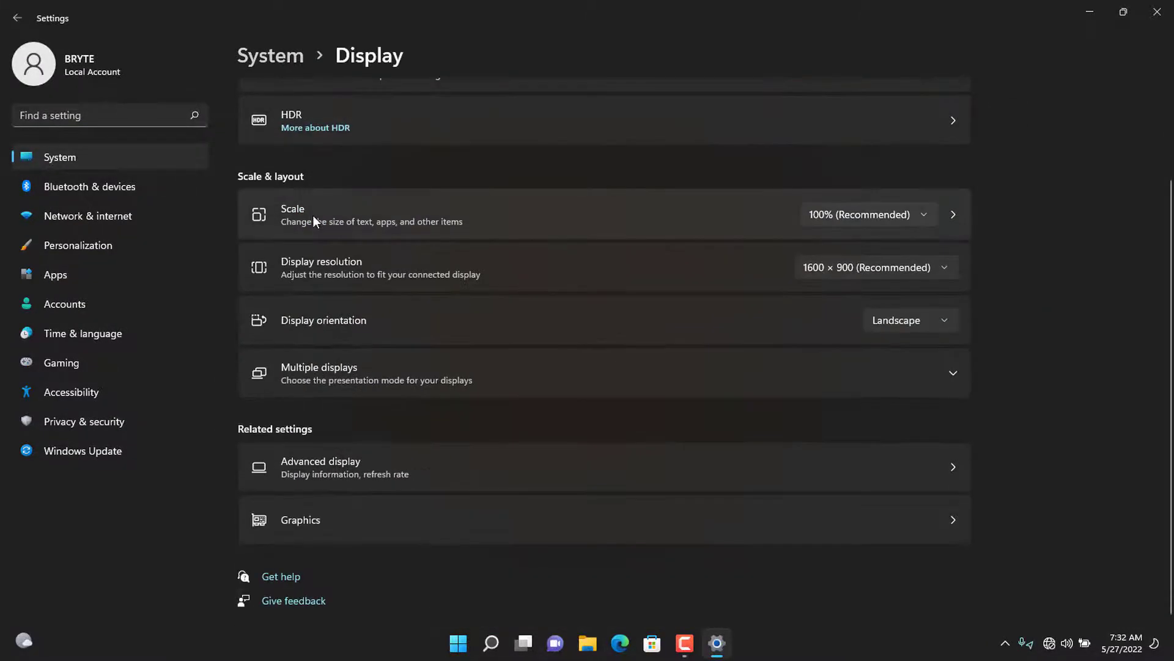
pyautogui.click(374, 522)
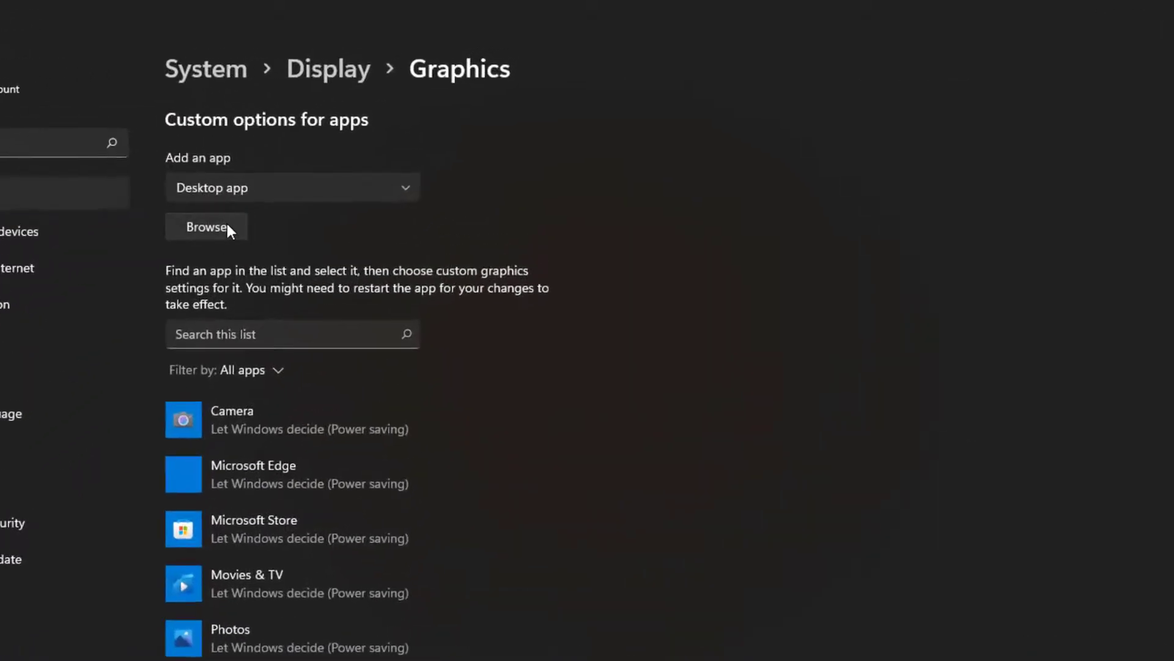
# Step: Browse to C:\Program Files\Adobe\Adobe Photoshop 2020 and select Photoshop.exe
pyautogui.click(224, 230)
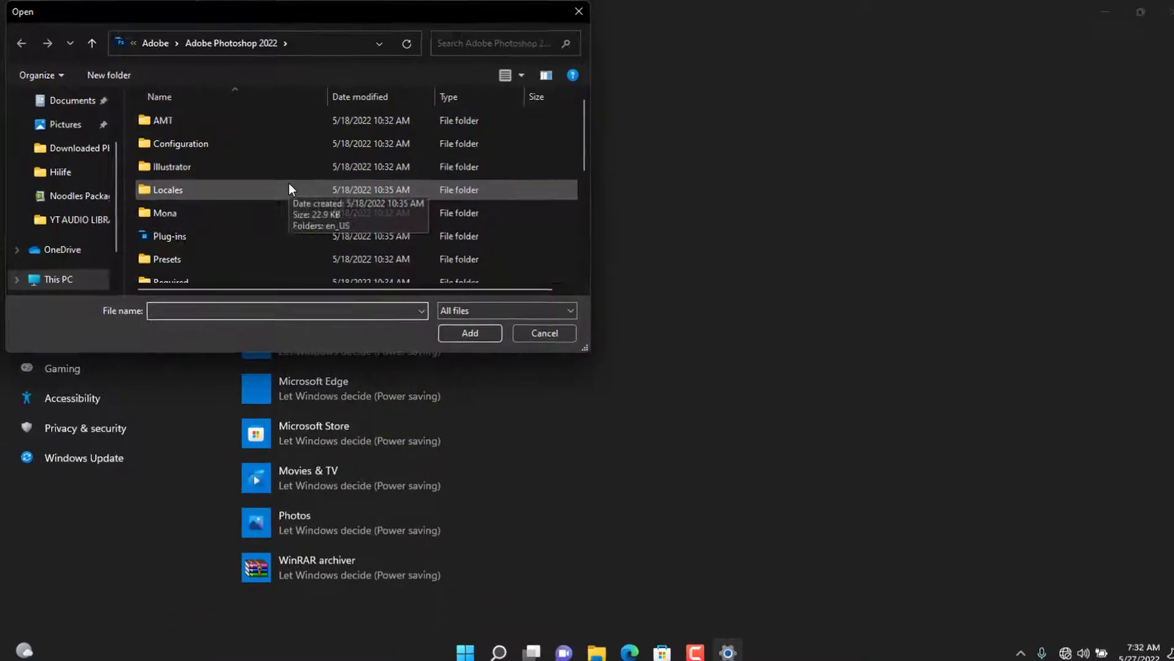
pyautogui.click(80, 275)
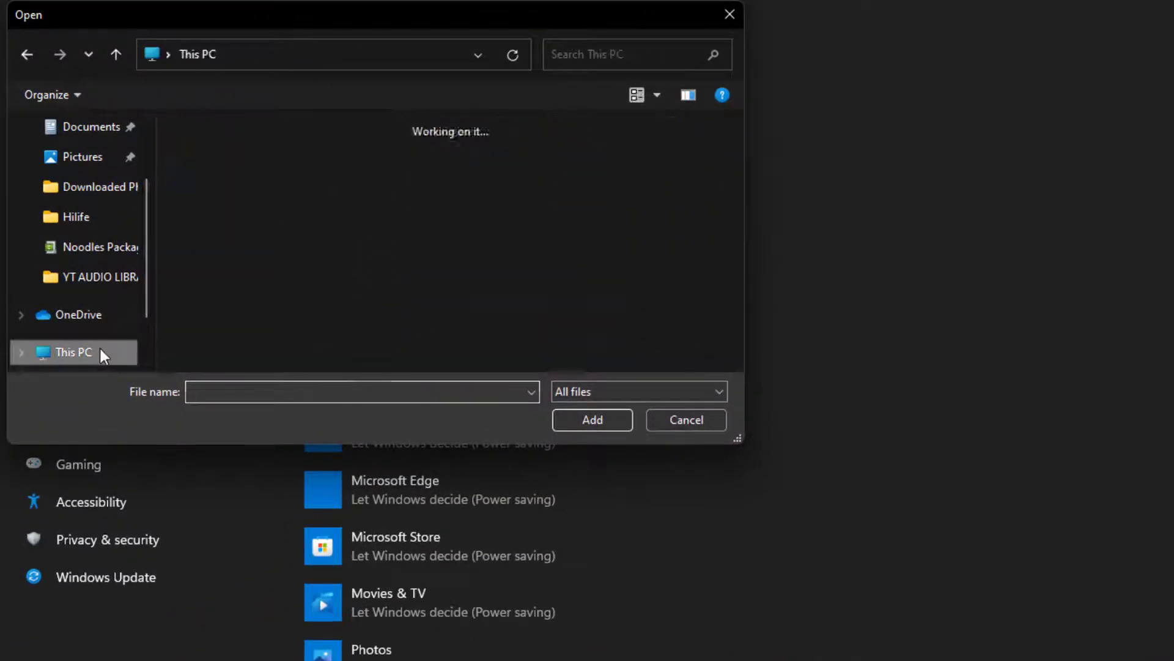
pyautogui.doubleClick(234, 337)
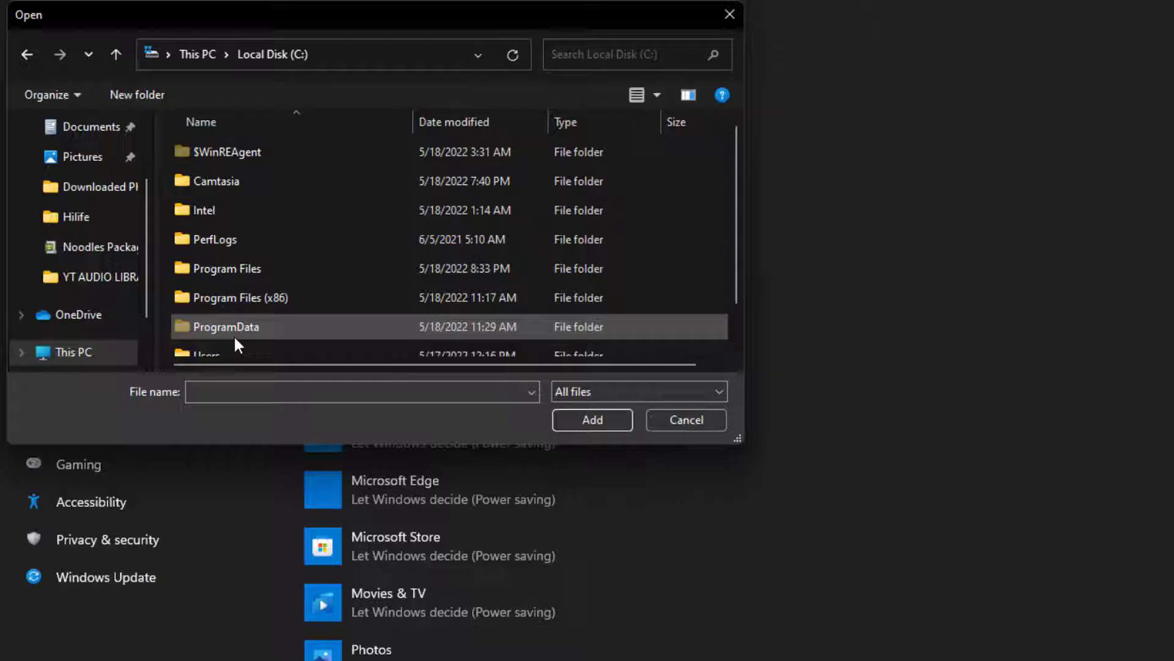
pyautogui.doubleClick(252, 268)
pyautogui.doubleClick(254, 150)
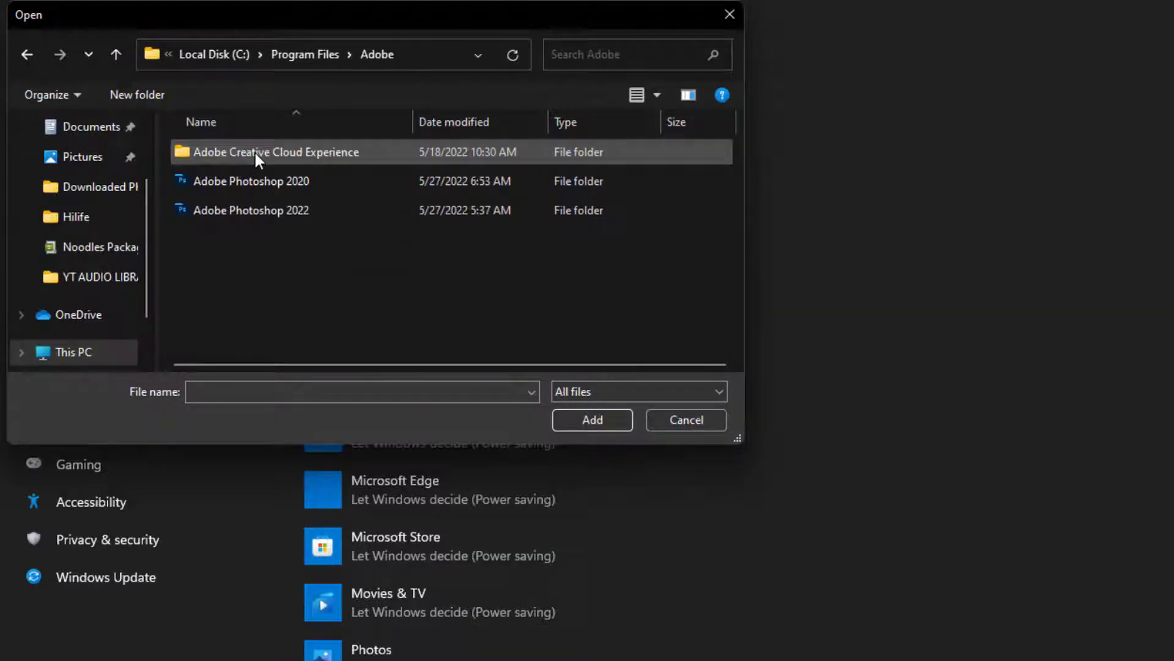
pyautogui.doubleClick(257, 179)
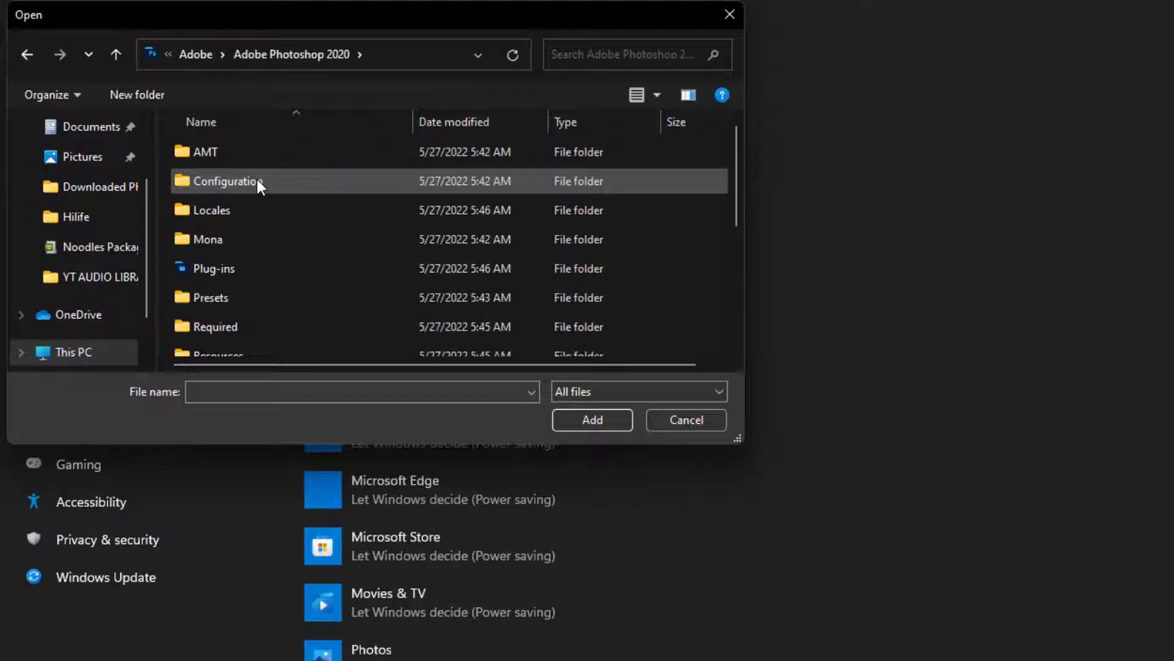
pyautogui.scroll(-2, 257, 179)
pyautogui.scroll(-1, 256, 177)
pyautogui.click(248, 256)
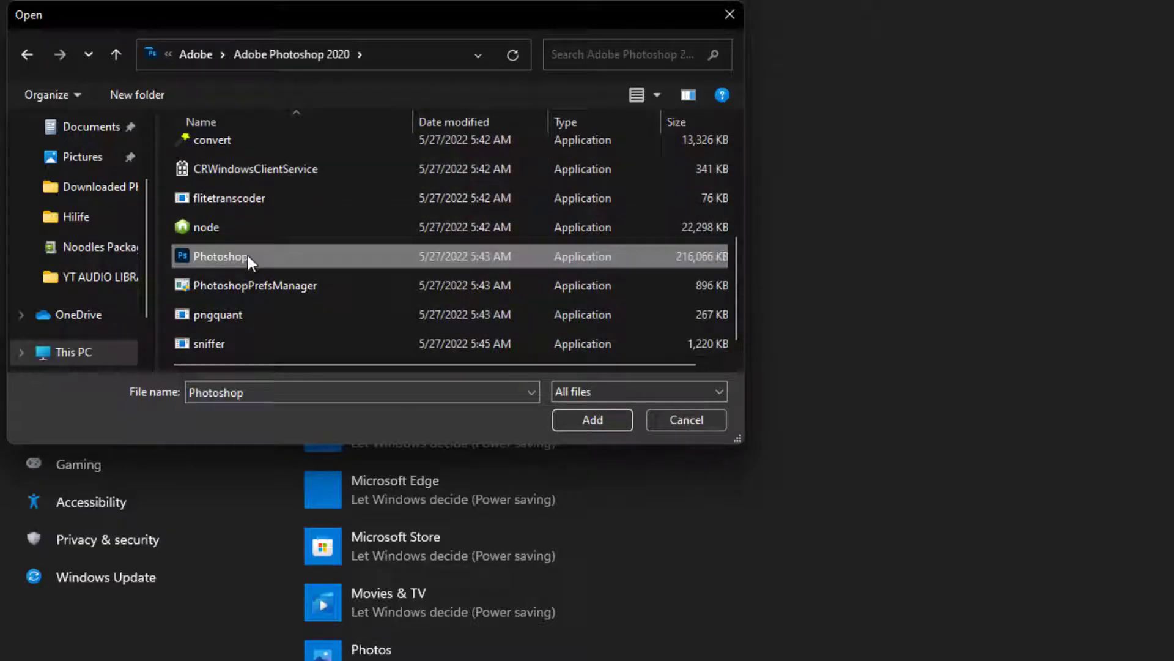
# Step: Add Photoshop 2020 to the graphics app list and save it at High performance
pyautogui.click(571, 418)
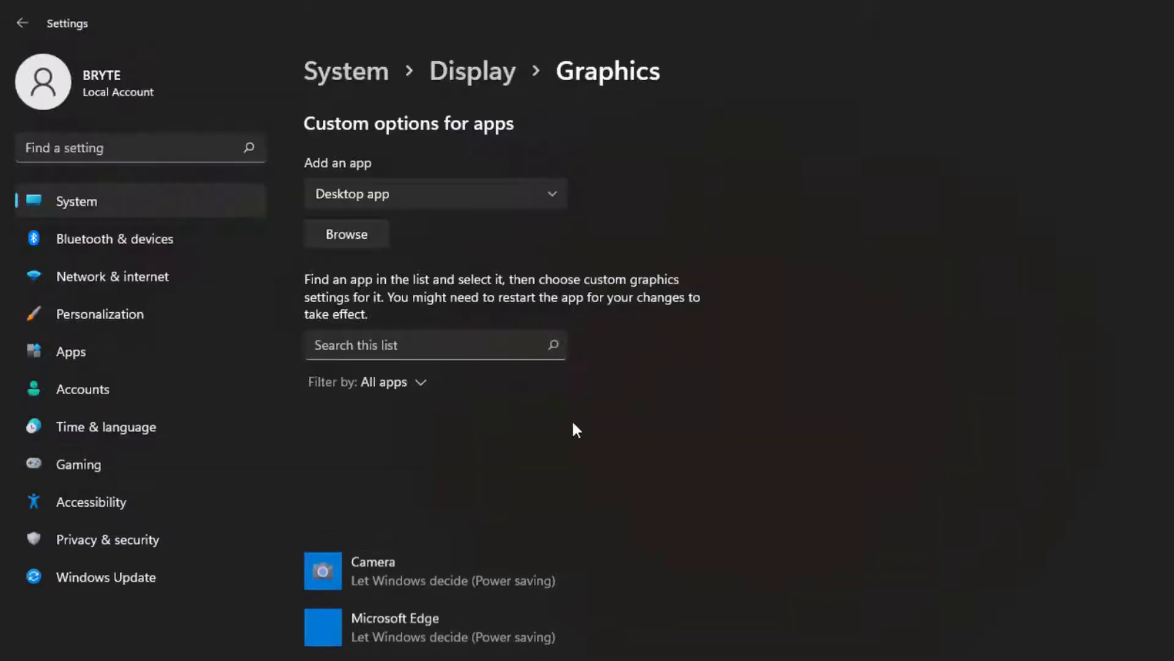
pyautogui.click(581, 530)
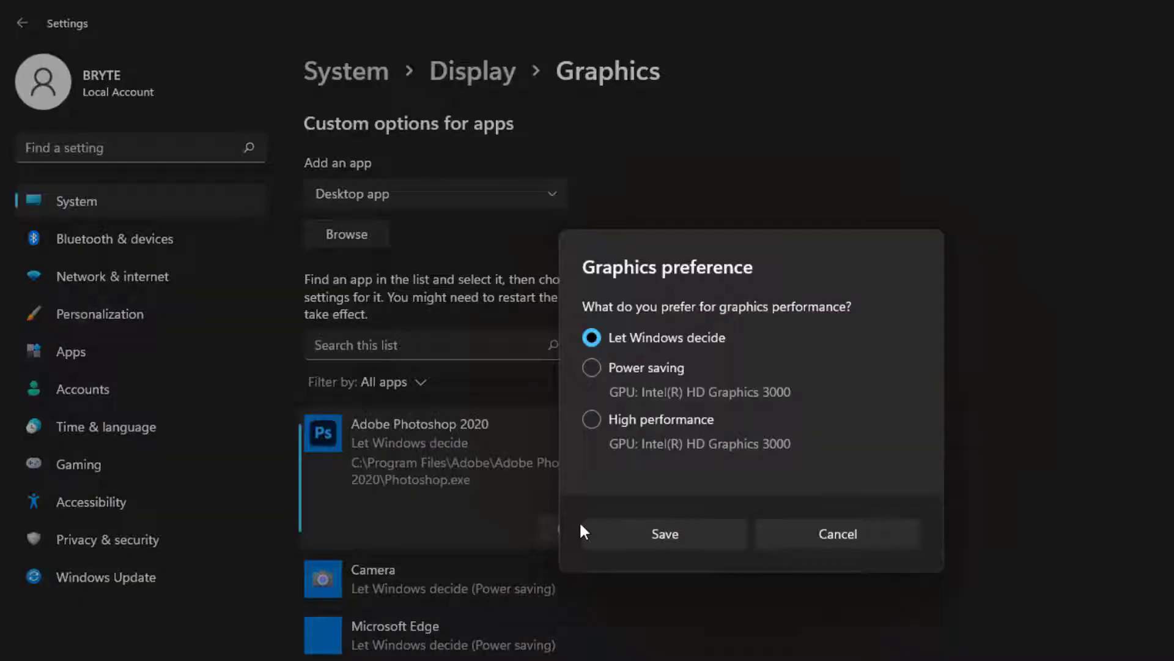
pyautogui.click(591, 420)
pyautogui.click(622, 528)
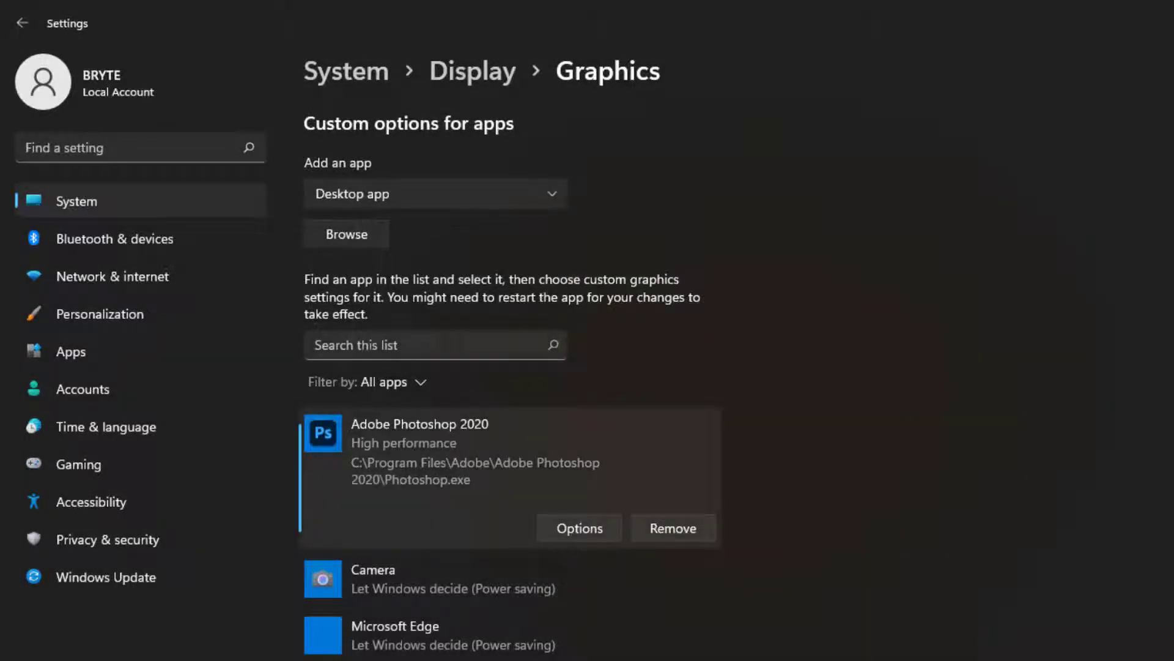
pyautogui.click(368, 235)
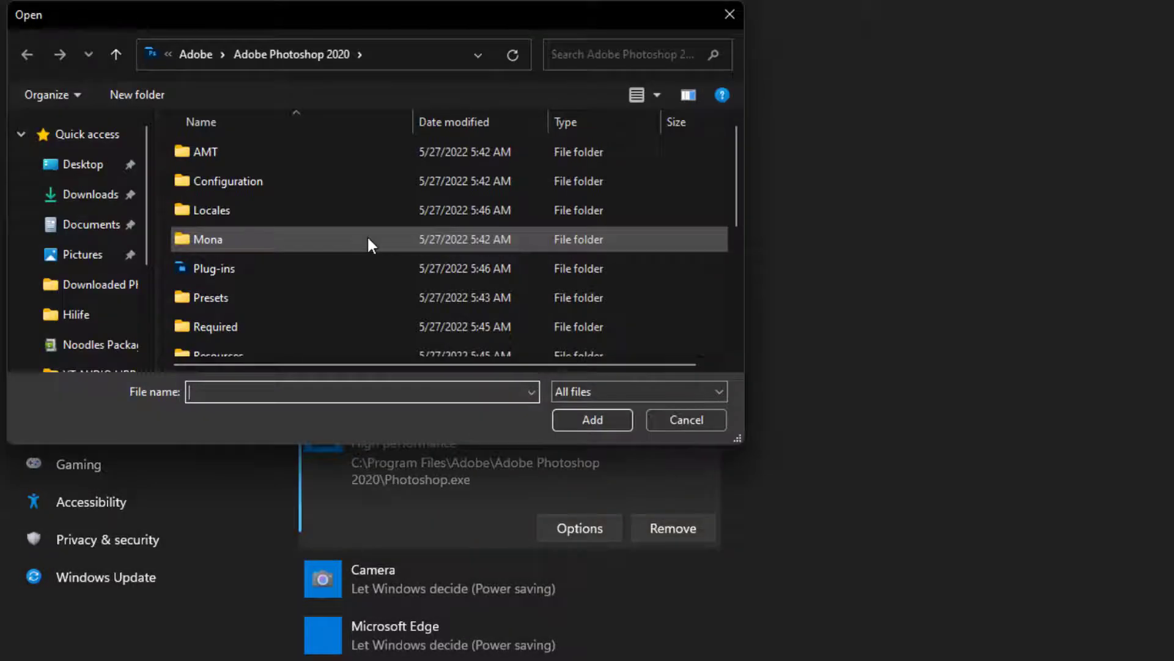
# Step: Select Photoshop.exe from C:\Program Files\Adobe\Adobe Photoshop 2022
pyautogui.scroll(-3, 123, 276)
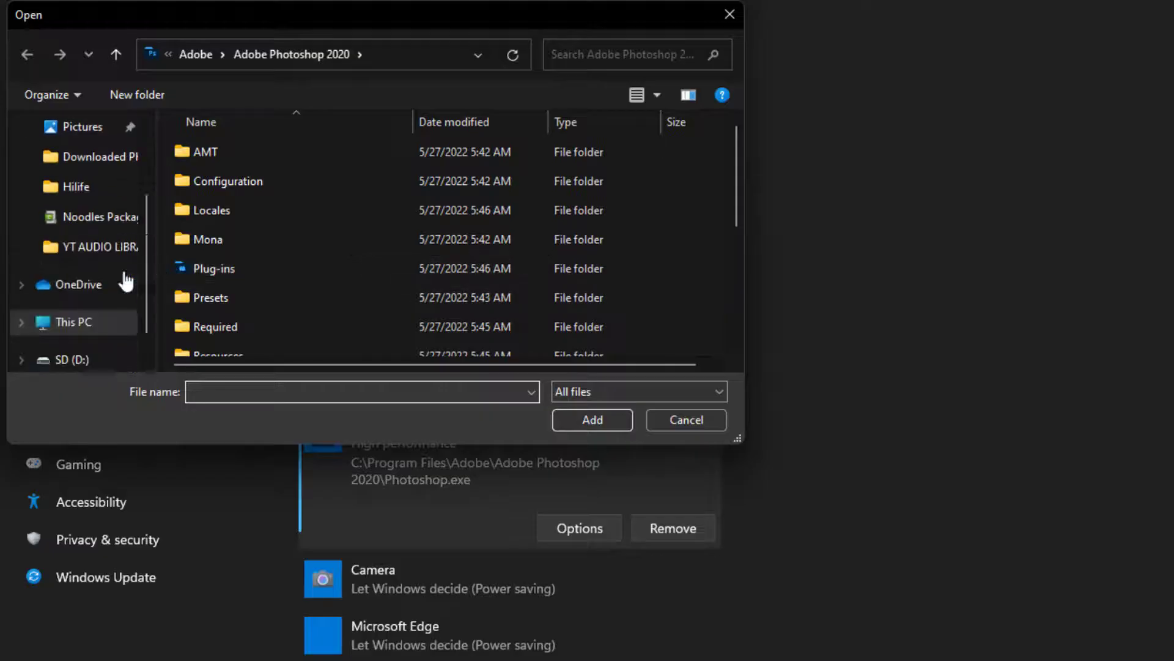
pyautogui.click(111, 321)
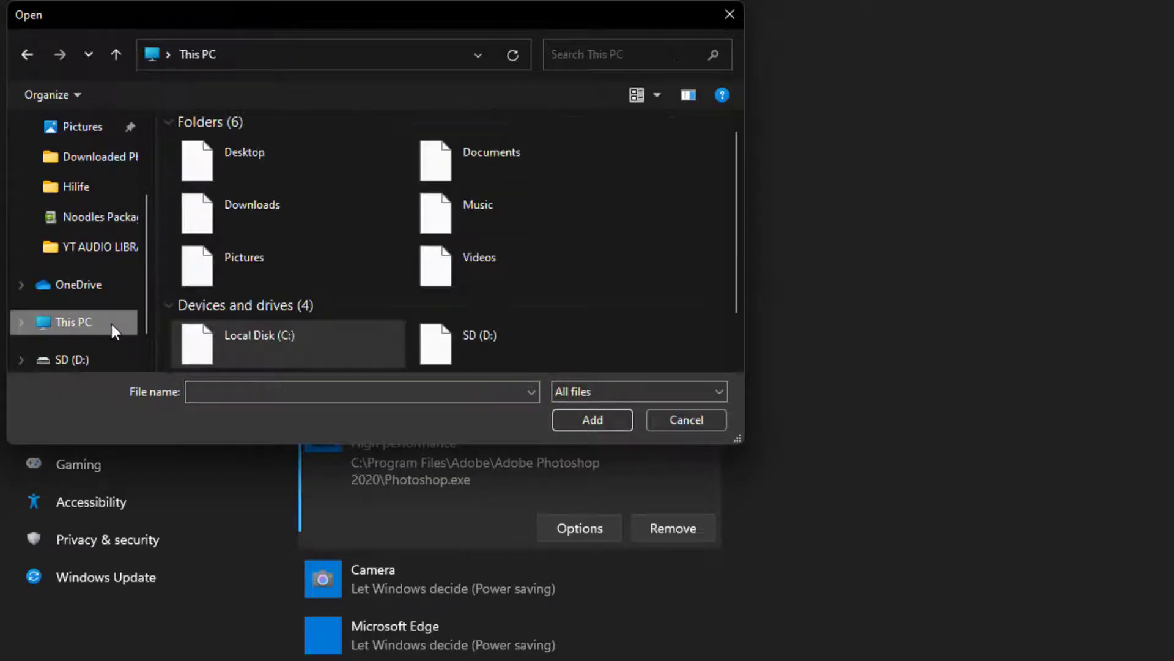
pyautogui.doubleClick(288, 340)
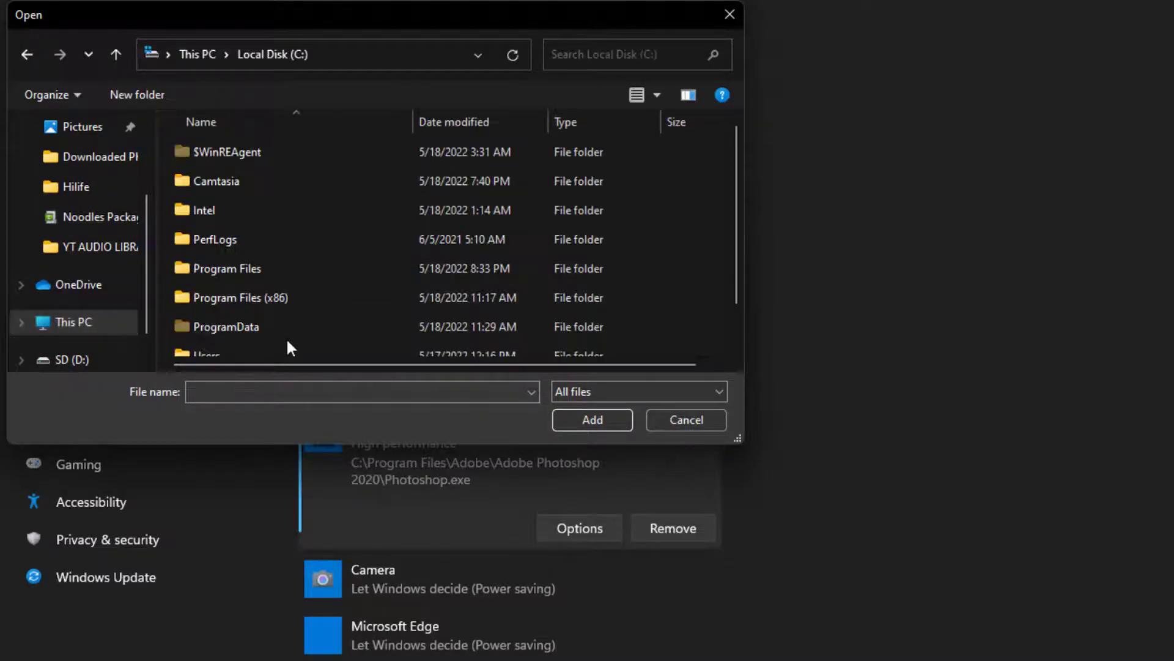
pyautogui.doubleClick(277, 269)
pyautogui.doubleClick(292, 157)
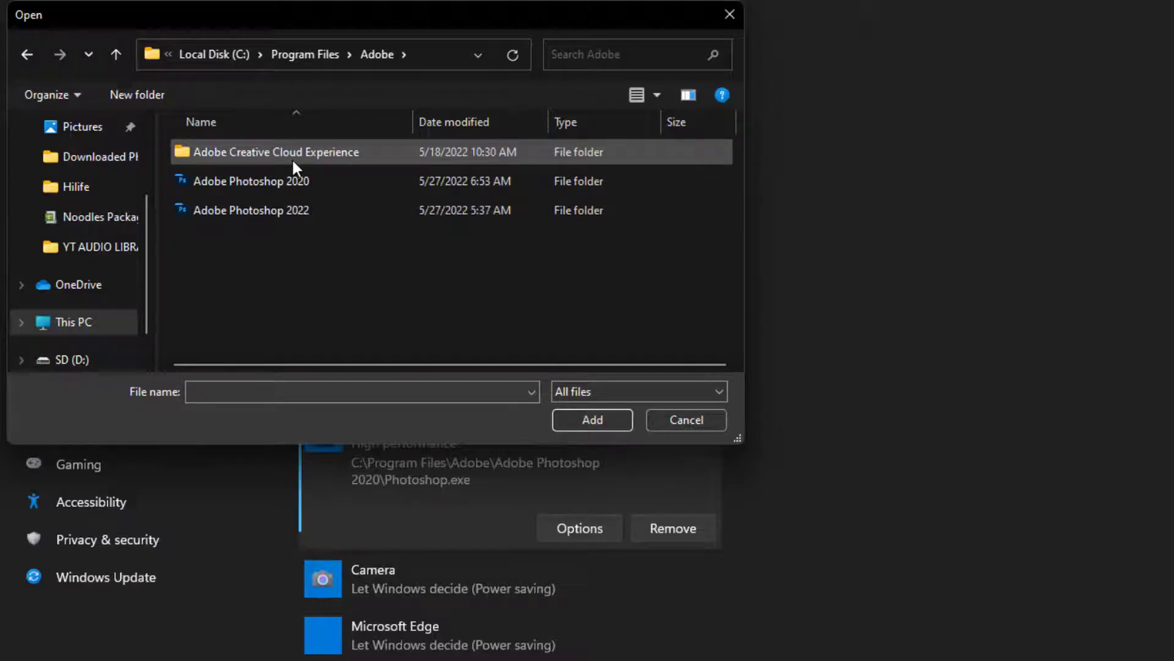
pyautogui.doubleClick(295, 208)
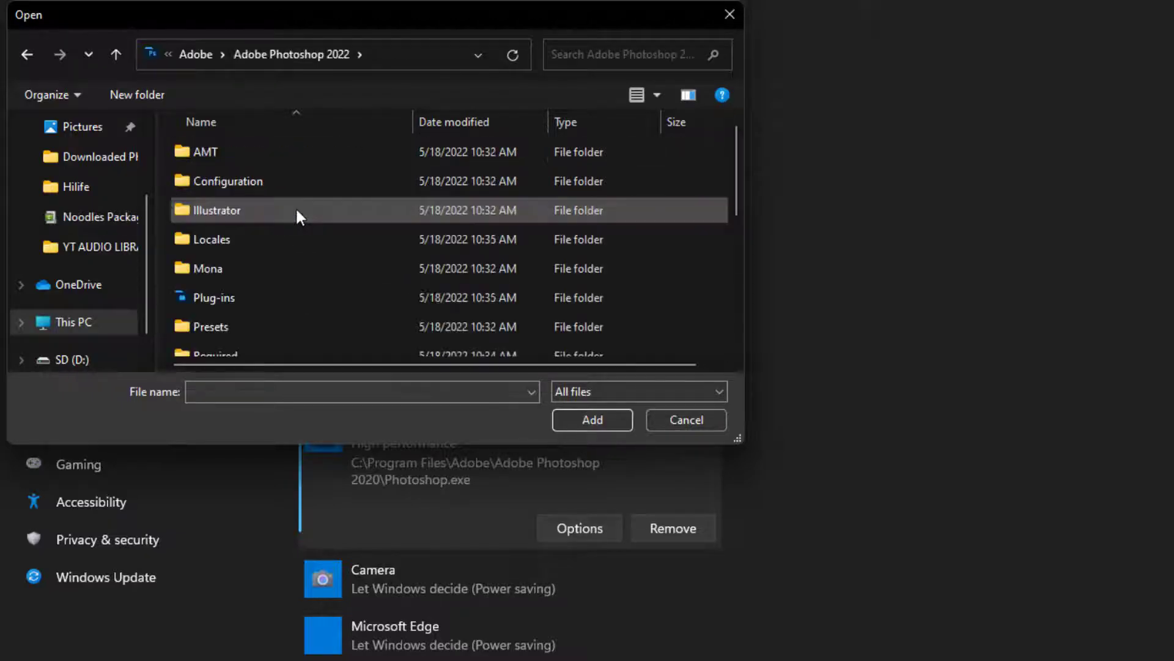
pyautogui.scroll(-5, 296, 211)
pyautogui.click(288, 254)
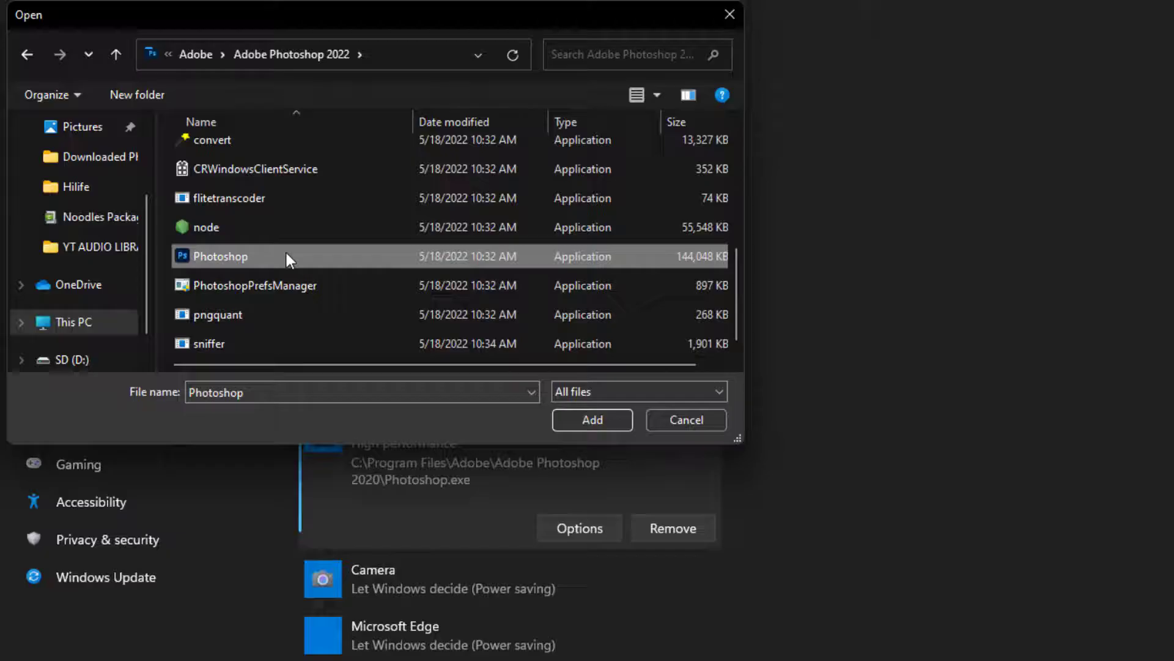
# Step: Add Photoshop 2022 to the list and save its graphics preference as High performance
pyautogui.click(593, 422)
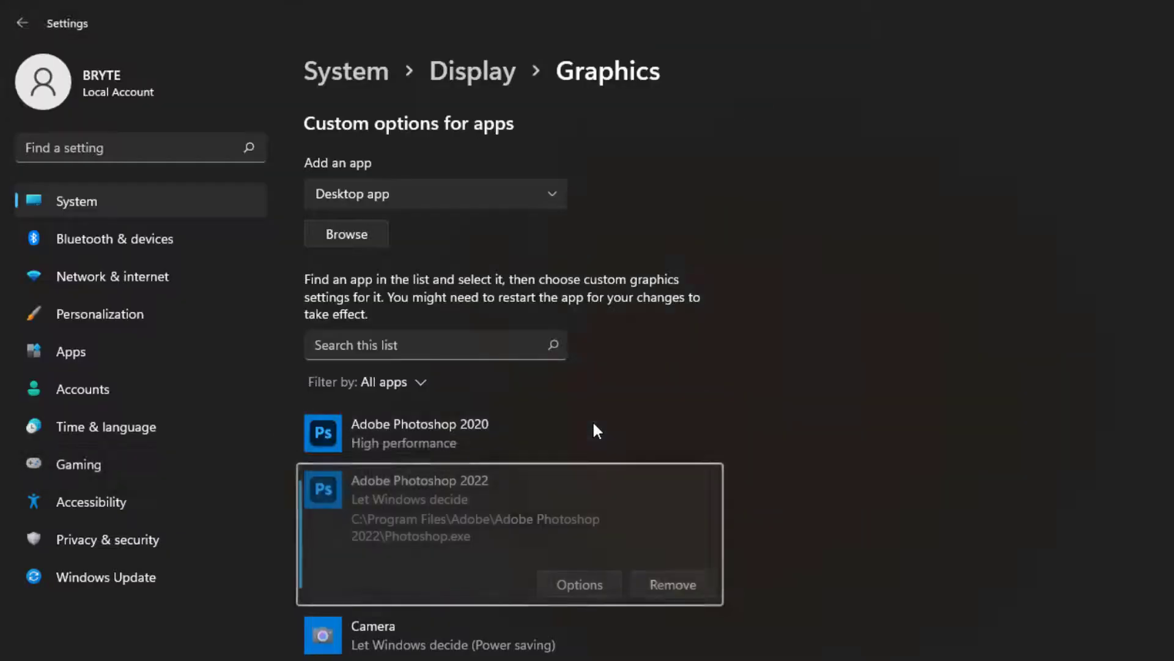
pyautogui.click(586, 585)
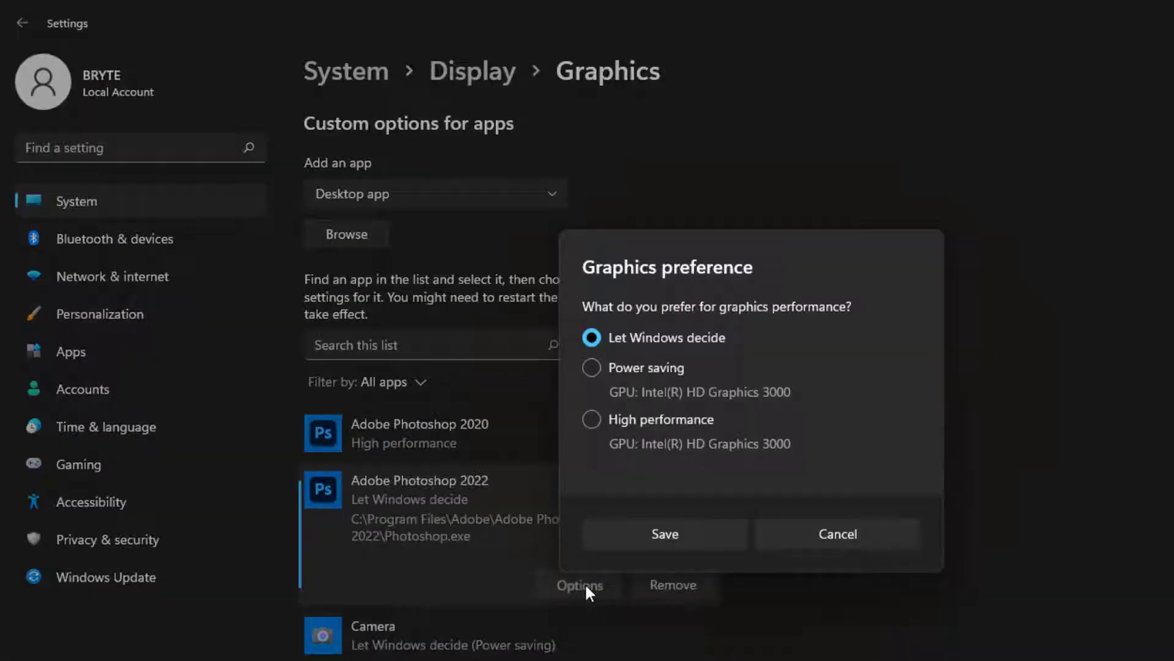
pyautogui.click(592, 420)
pyautogui.click(640, 534)
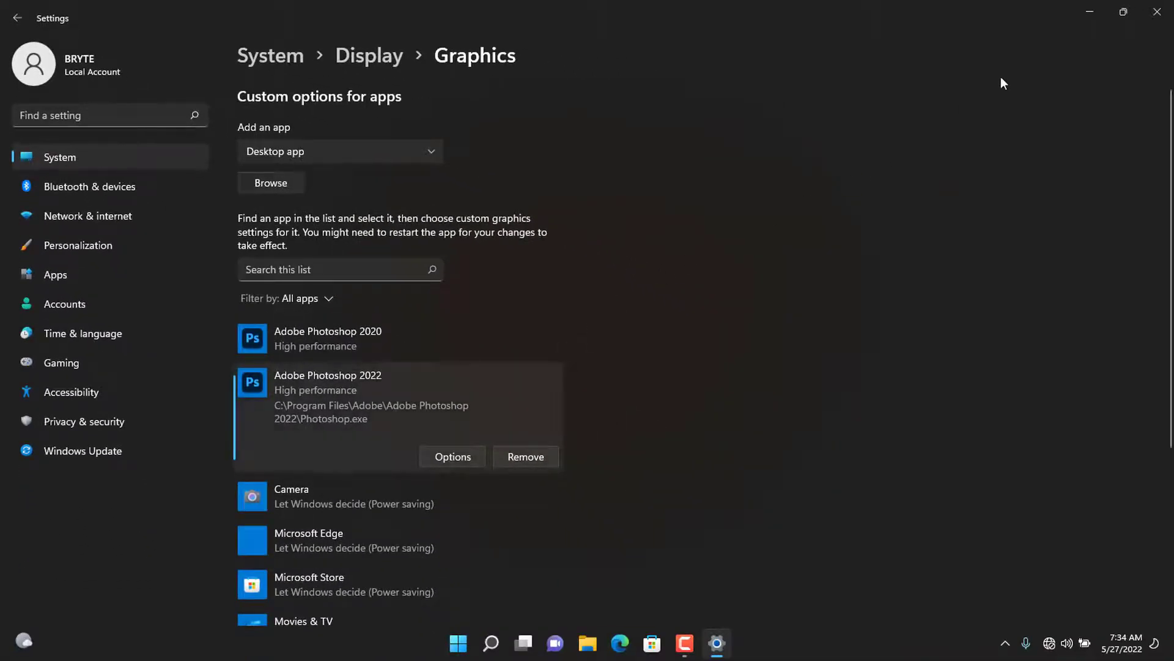
# Step: Close Settings and extract the QuickFix Open GL archive to a desktop folder
pyautogui.click(1156, 12)
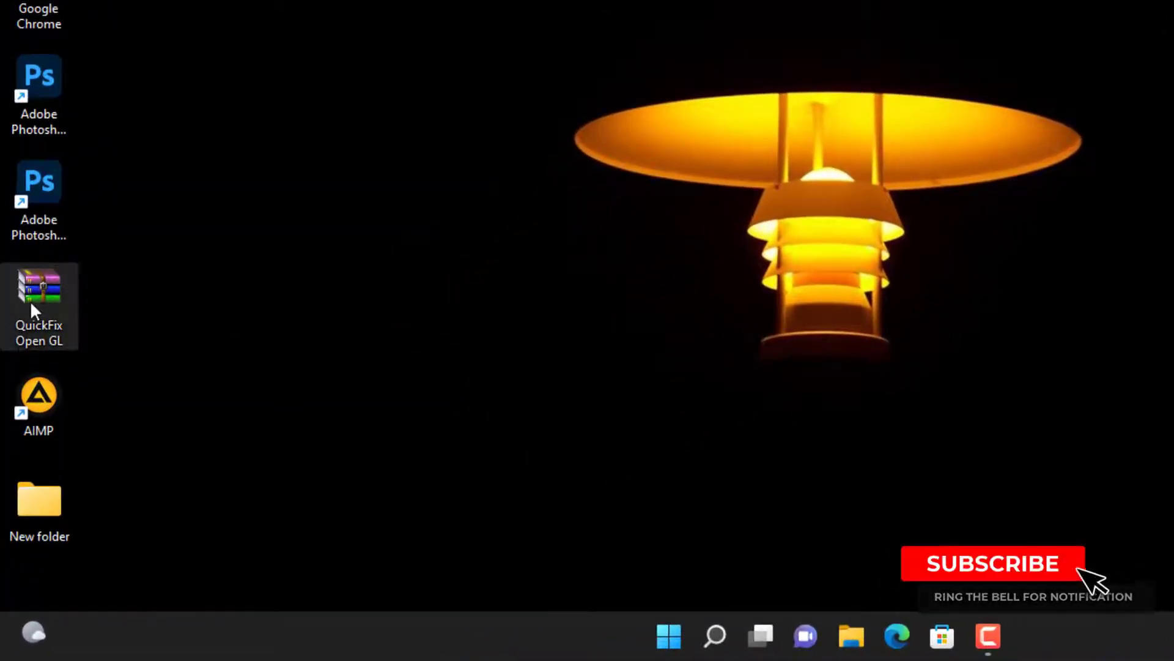
pyautogui.rightClick(31, 306)
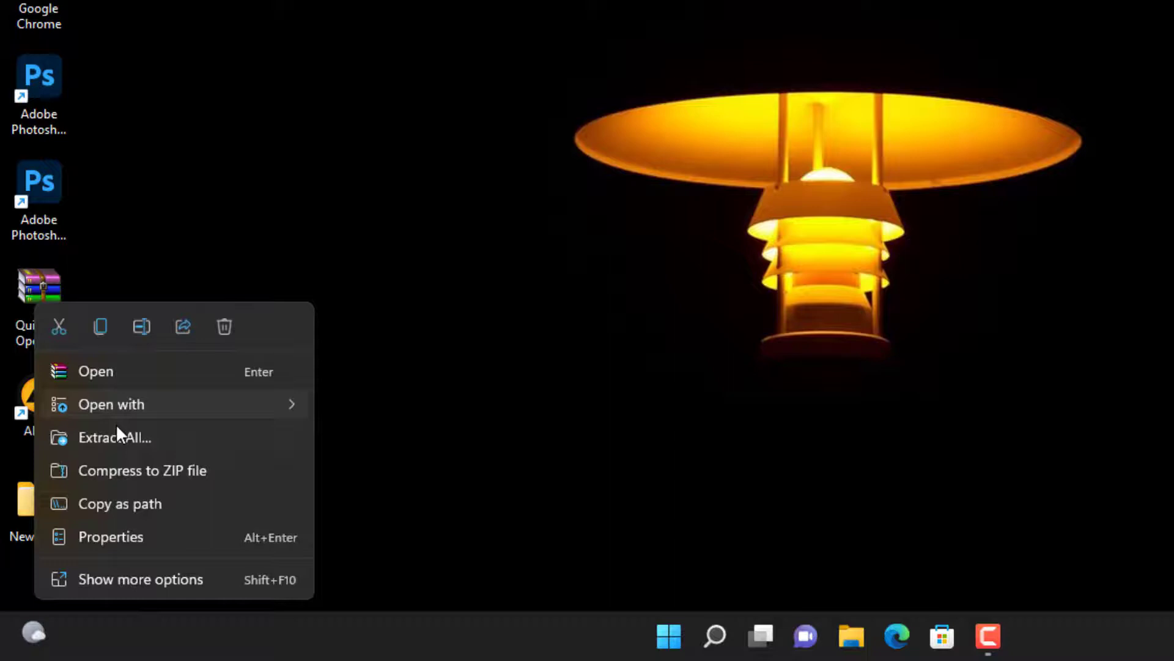
pyautogui.click(116, 436)
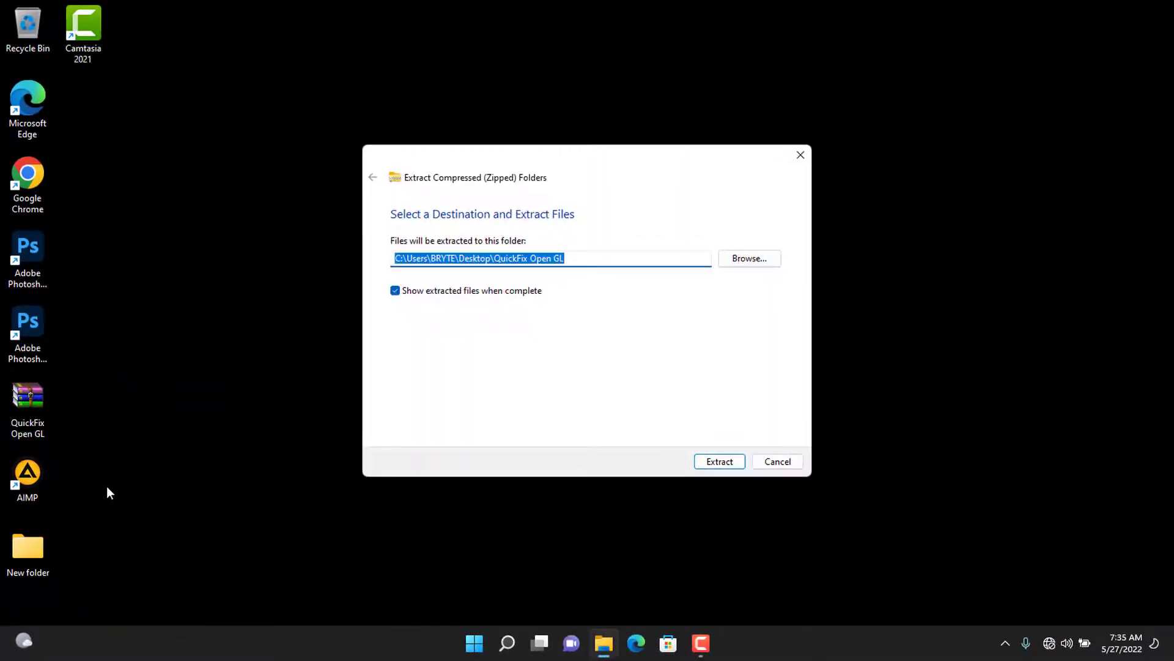
pyautogui.click(722, 462)
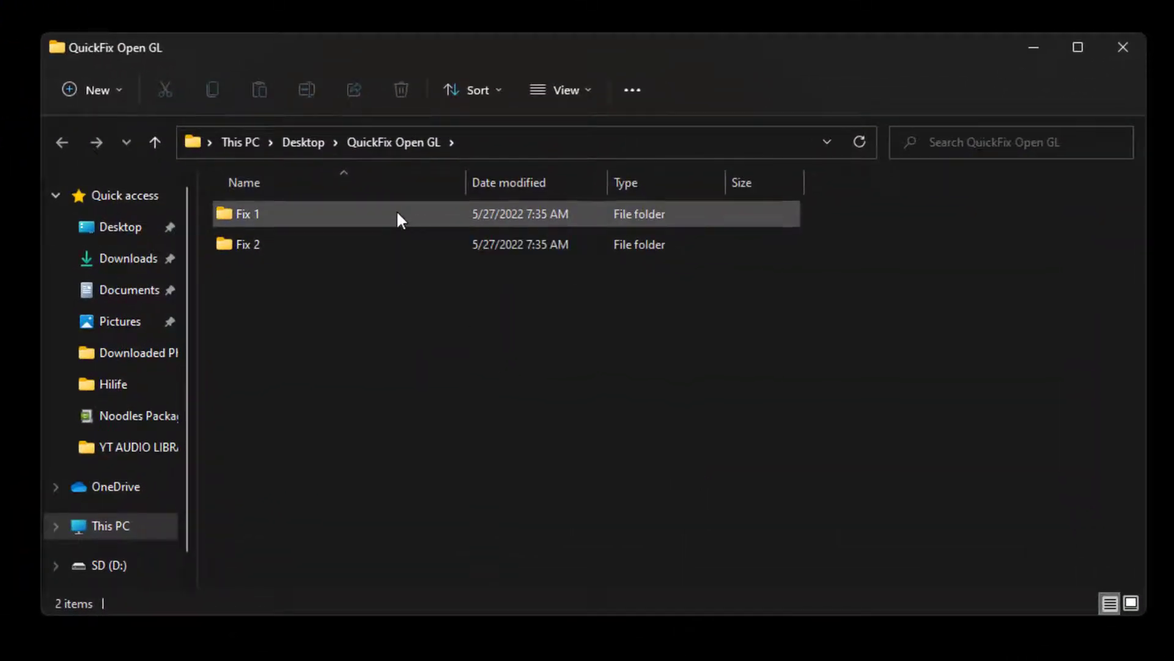
# Step: Copy opengl32.dll from the extracted Fix 1 folder
pyautogui.doubleClick(396, 213)
pyautogui.click(396, 213)
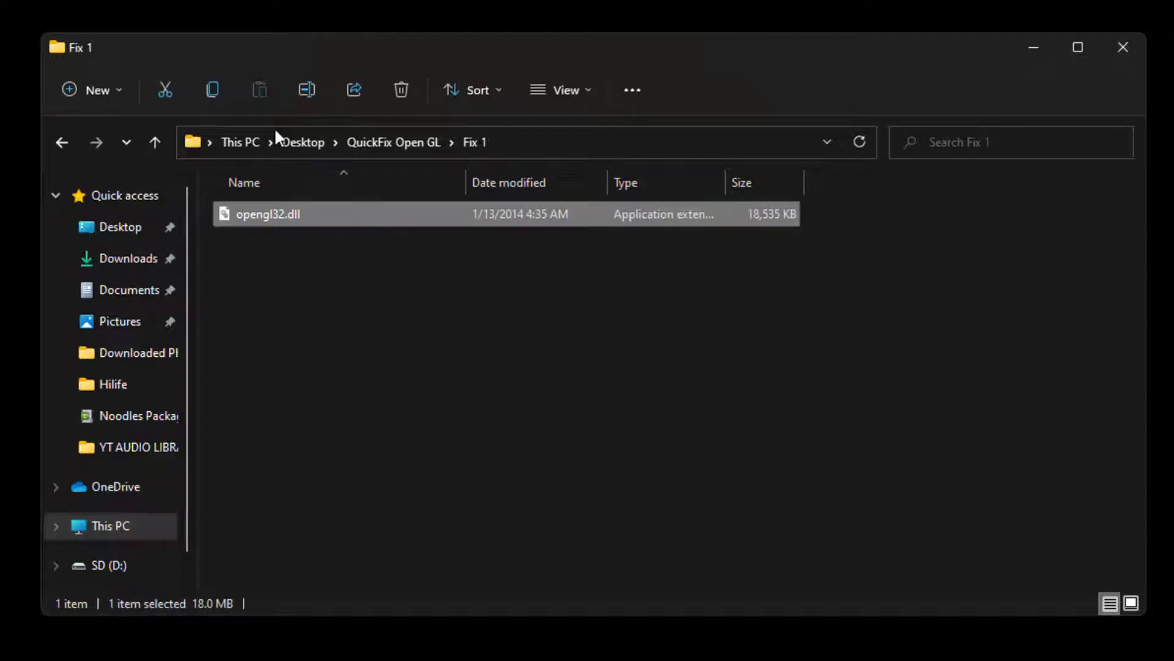
pyautogui.click(208, 91)
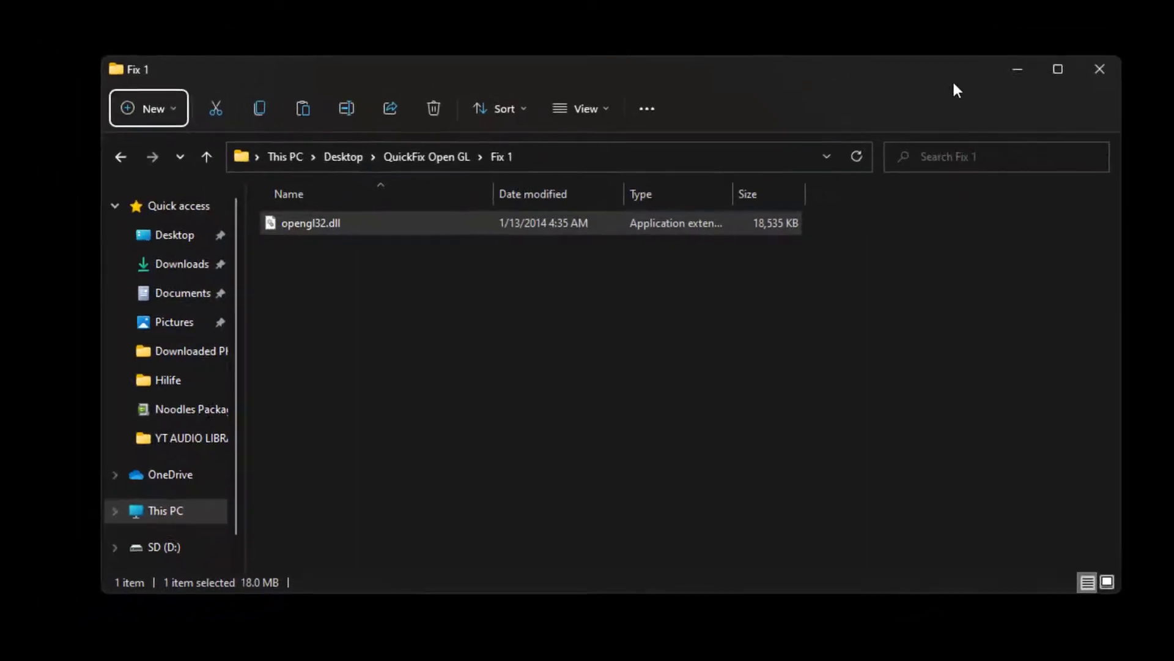
pyautogui.click(987, 120)
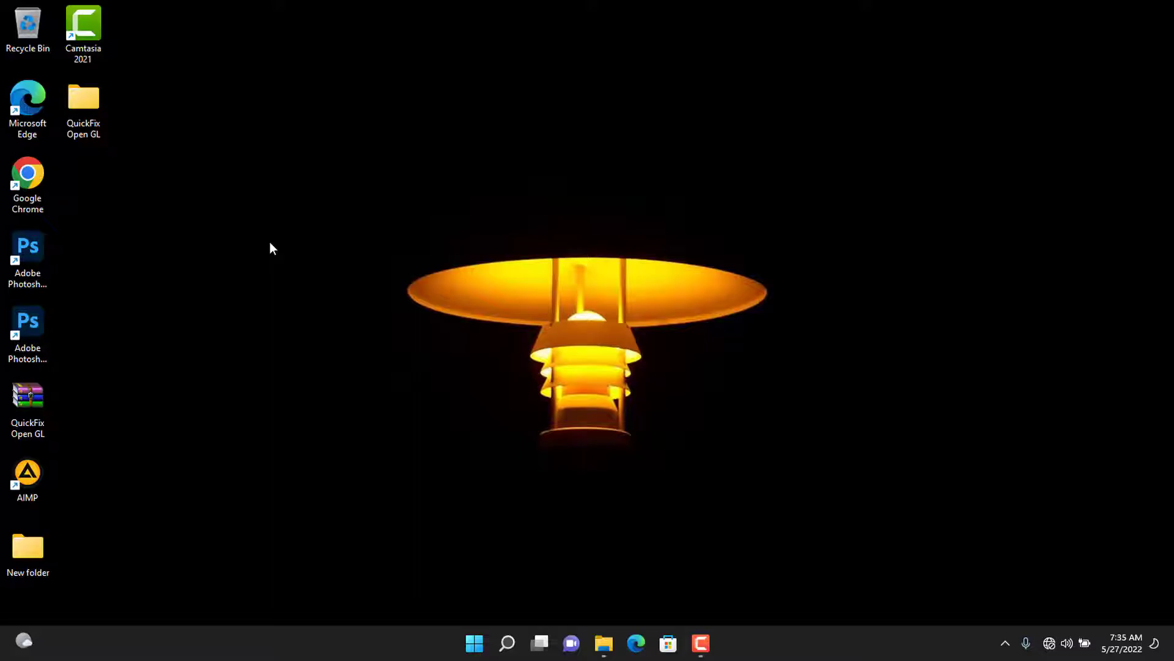
# Step: Paste opengl32.dll into the Adobe Photoshop 2020 program folder, granting administrator permission
pyautogui.click(40, 324)
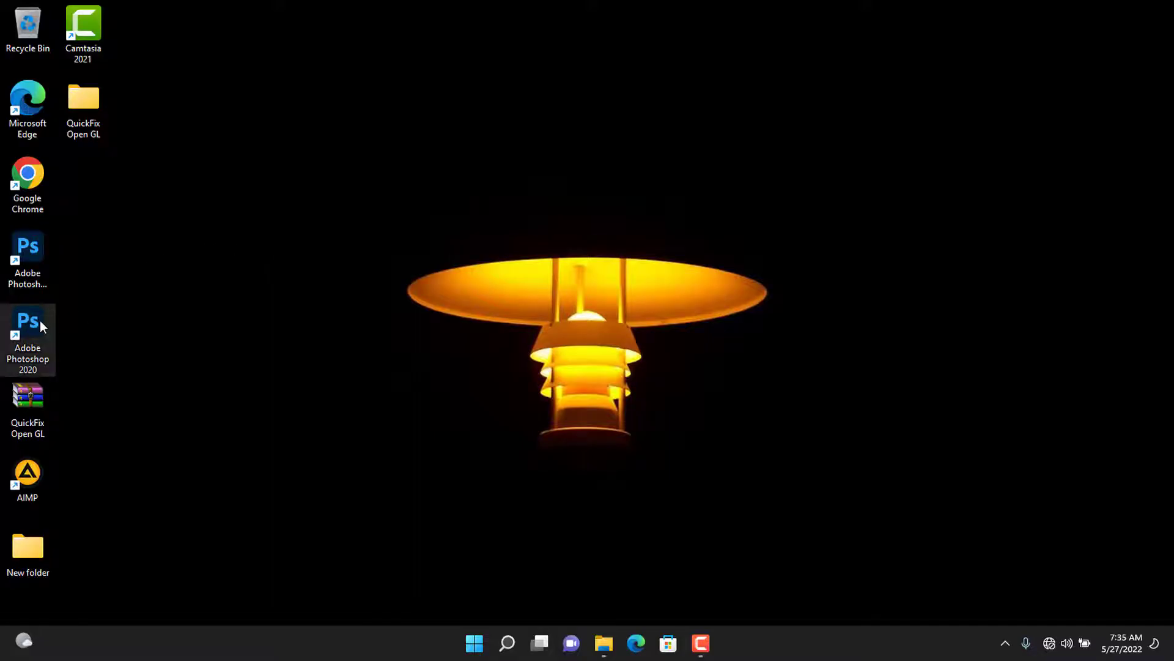
pyautogui.rightClick(41, 326)
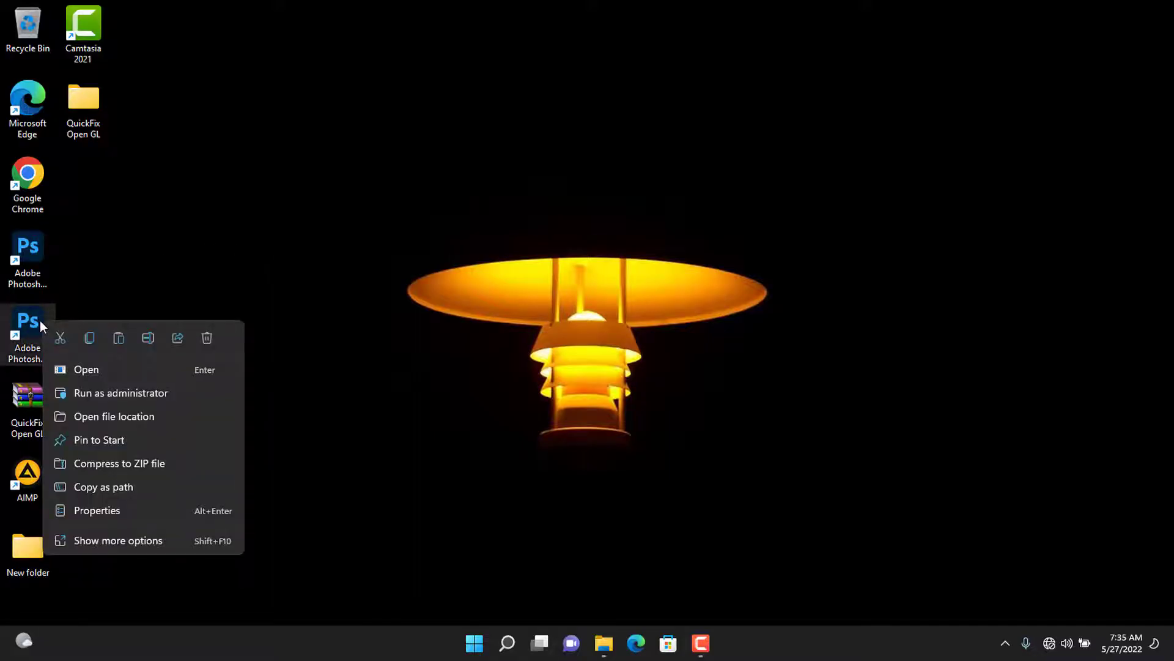
pyautogui.click(94, 417)
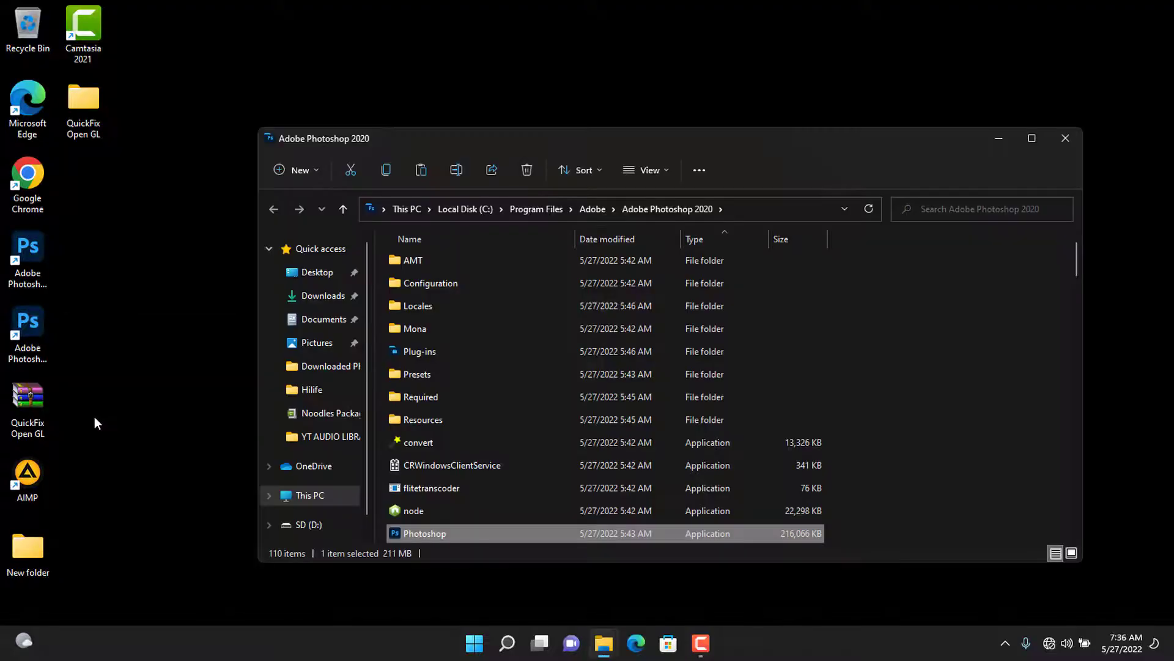
pyautogui.click(919, 363)
pyautogui.rightClick(920, 363)
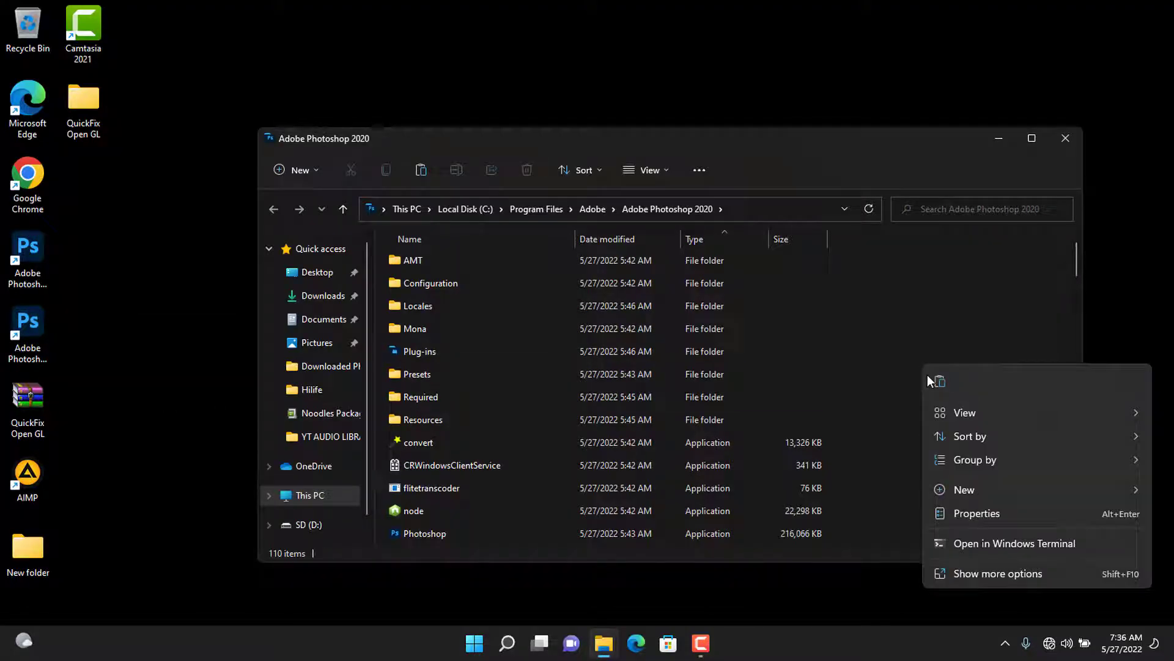
pyautogui.click(937, 382)
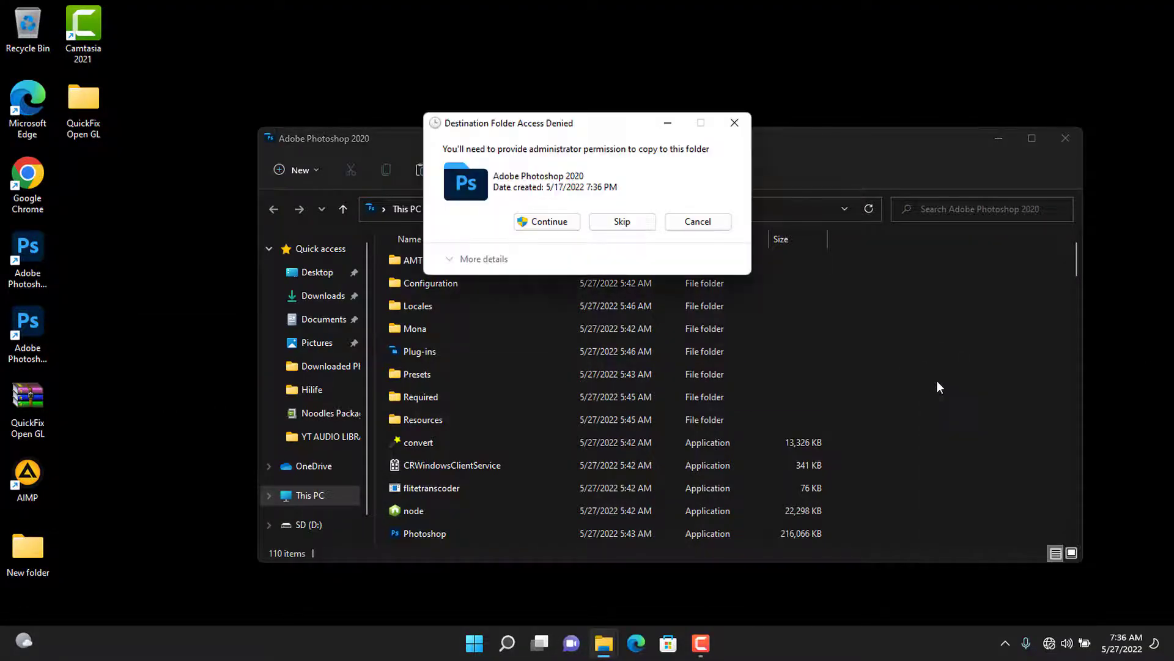
pyautogui.click(549, 222)
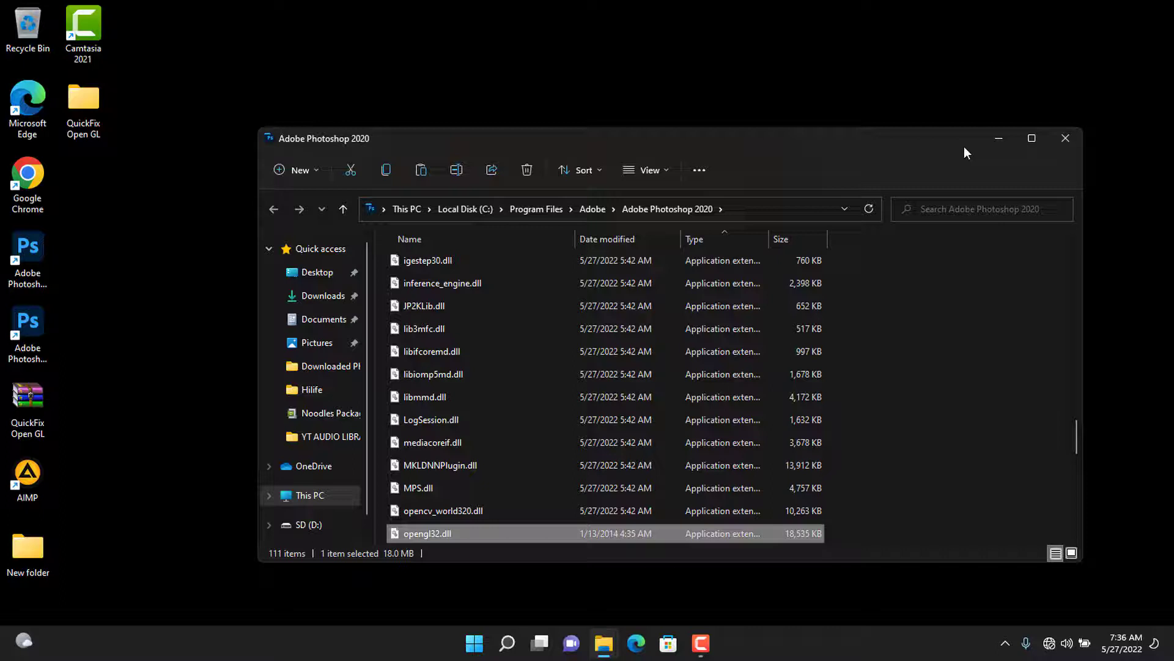
pyautogui.click(1064, 141)
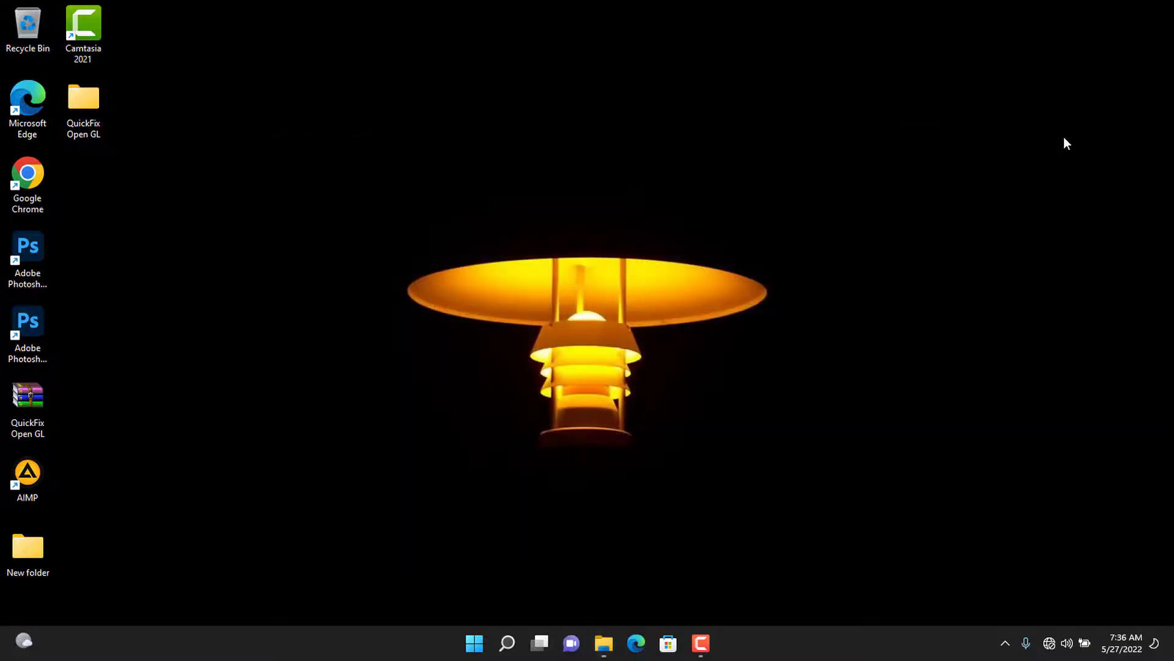
# Step: Paste opengl32.dll into the Adobe Photoshop 2022 program folder, then relaunch Photoshop 2020
pyautogui.rightClick(29, 257)
pyautogui.click(76, 348)
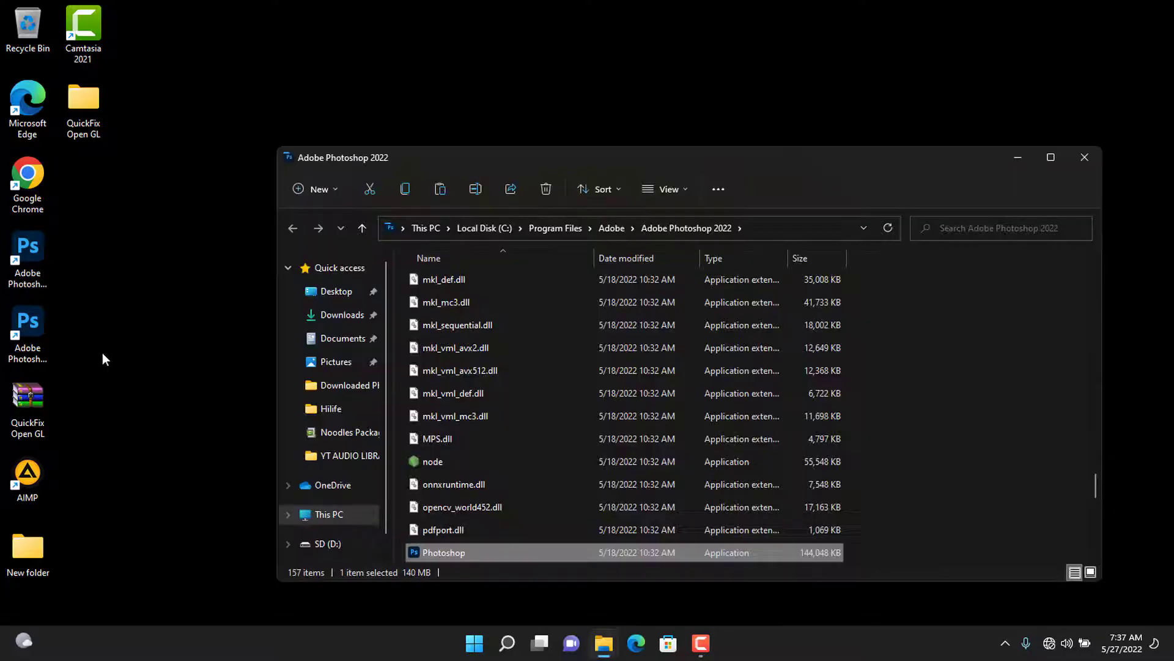
pyautogui.rightClick(930, 423)
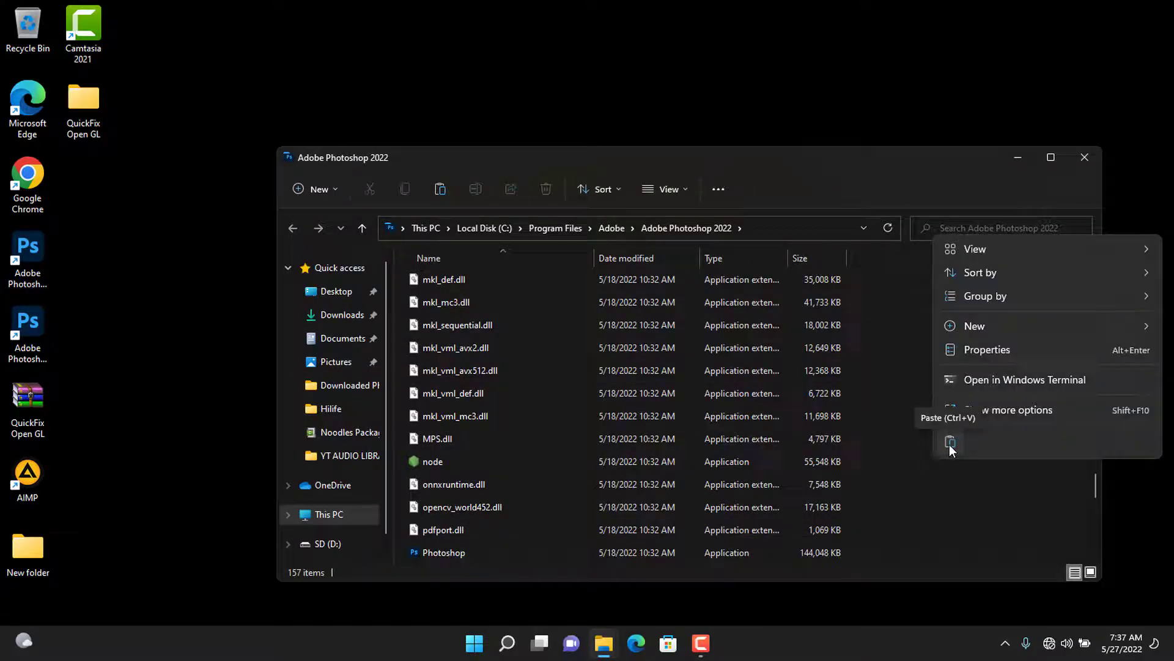
pyautogui.click(950, 442)
pyautogui.click(550, 221)
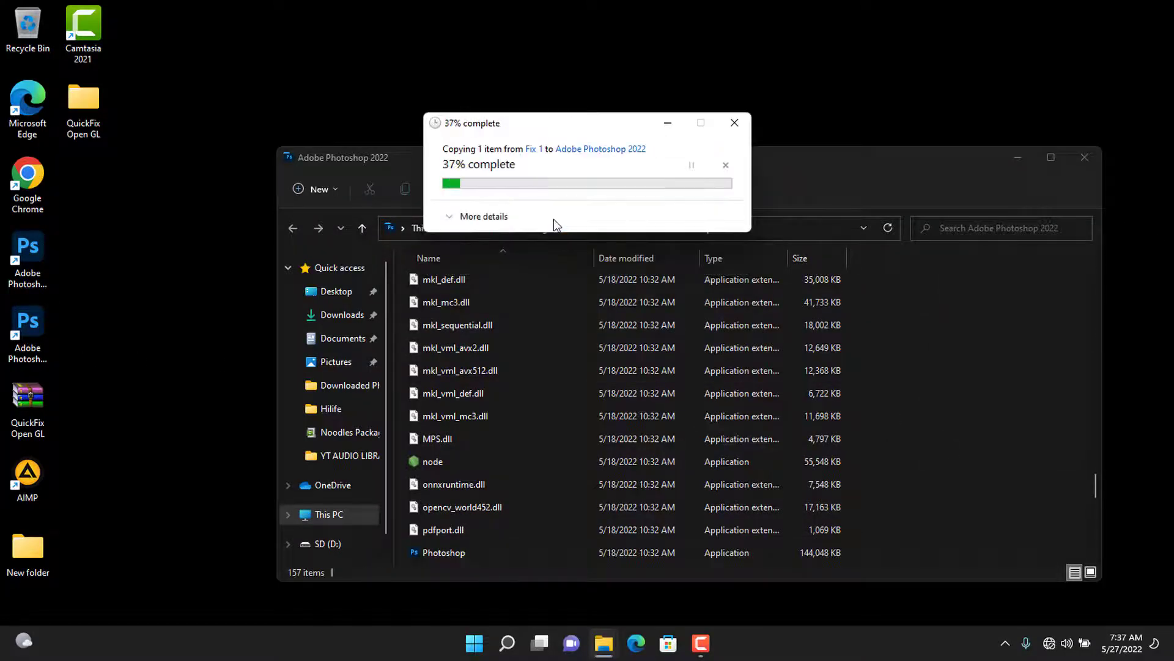
pyautogui.click(1085, 158)
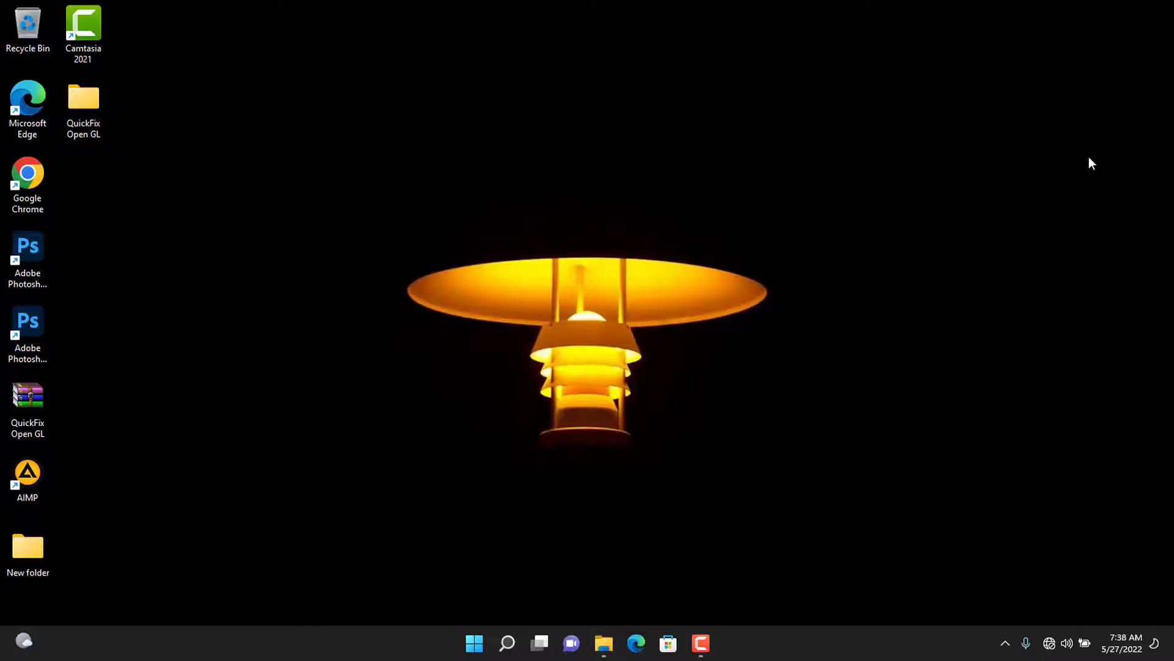
pyautogui.doubleClick(28, 322)
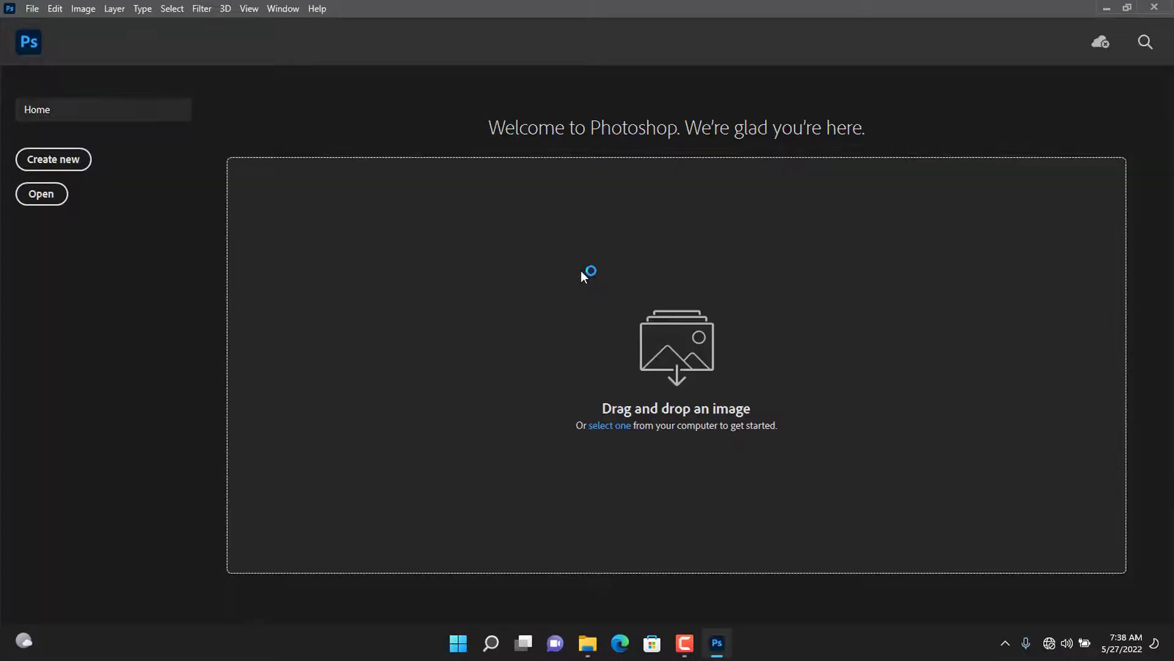
# Step: Recheck System Info, confirming the line now reads OpenGL Drawing: Enabled
pyautogui.click(317, 8)
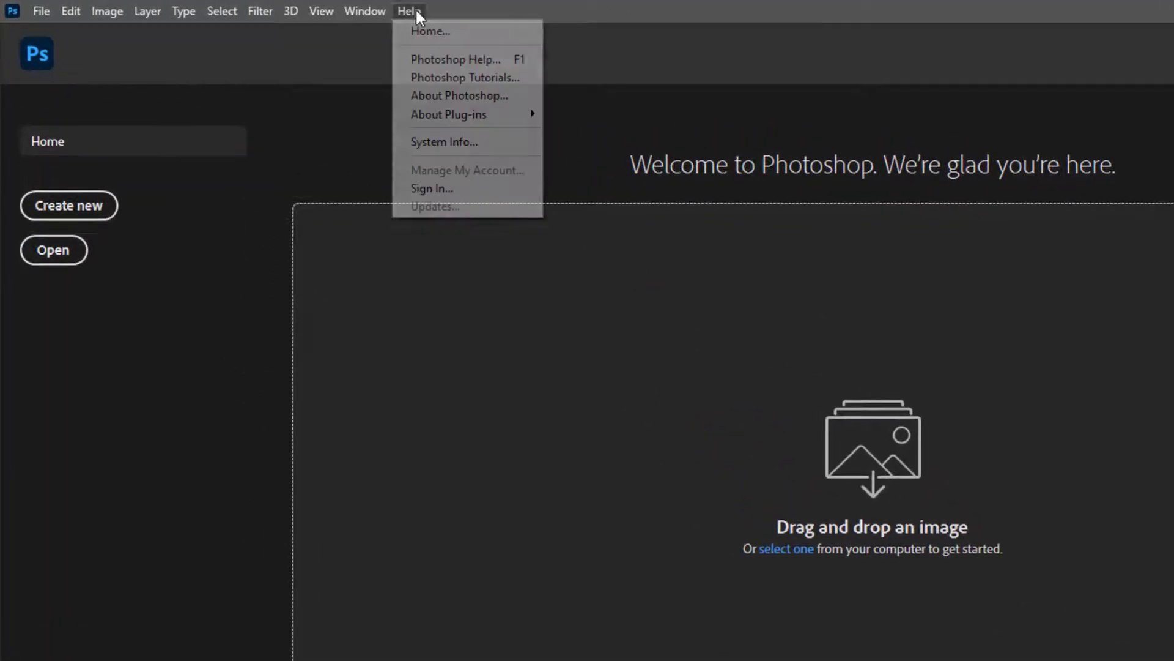
pyautogui.click(443, 142)
pyautogui.scroll(-5, 503, 336)
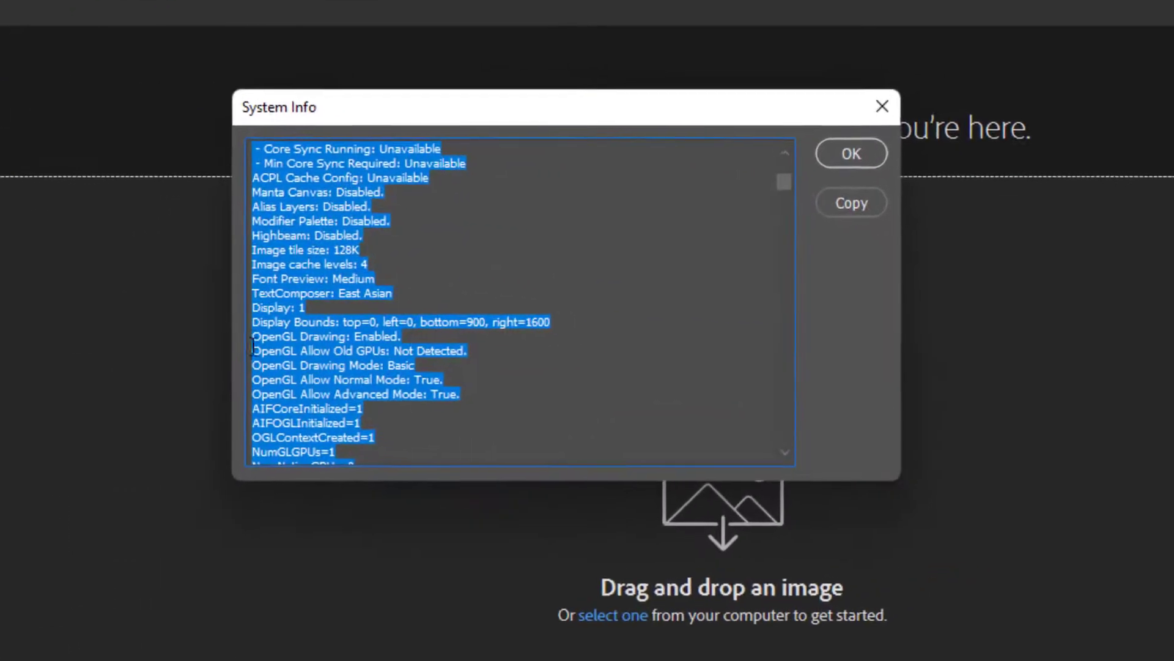
pyautogui.moveTo(251, 337); pyautogui.dragTo(402, 337)
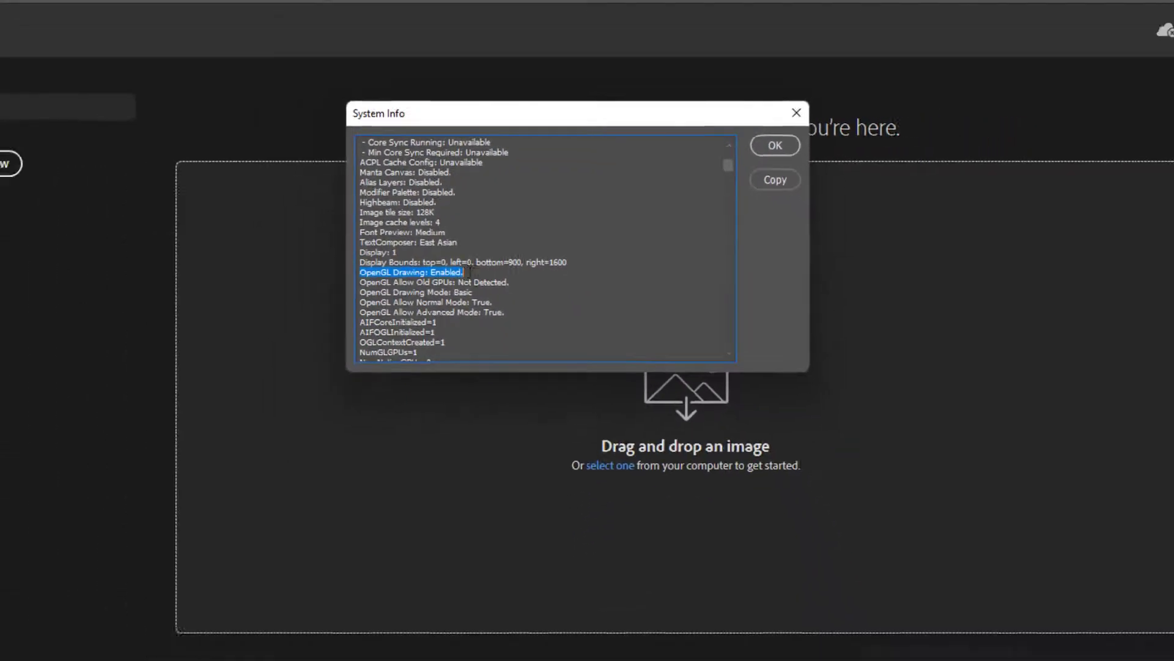
pyautogui.click(843, 159)
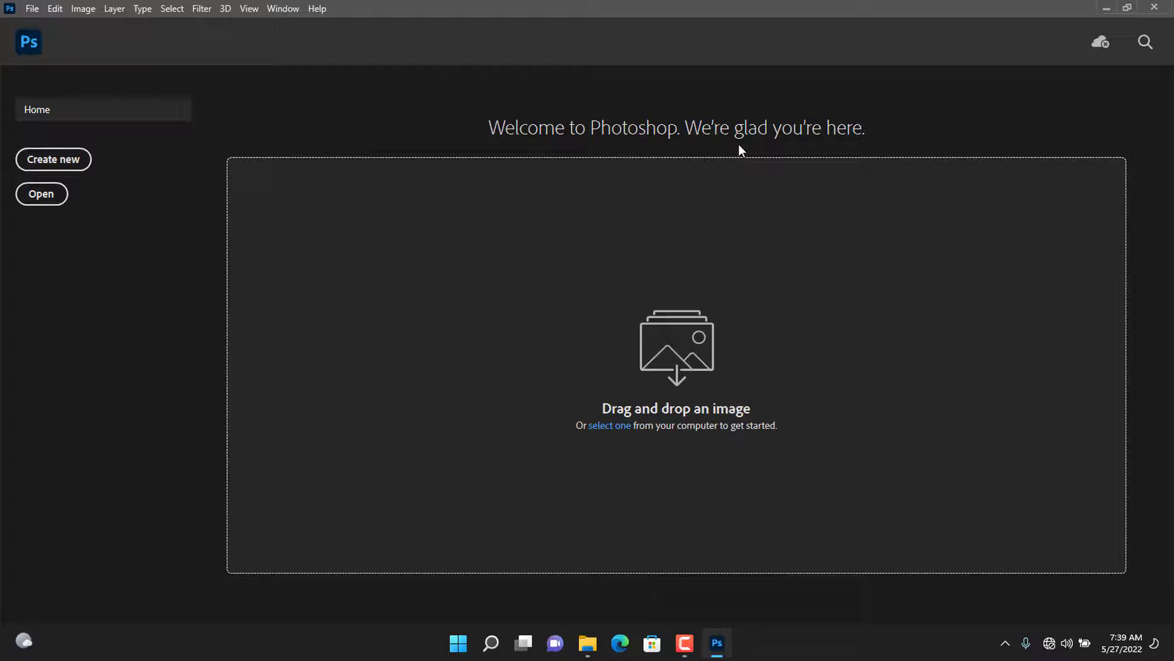
# Step: Accept Photoshop 2020's Performance preferences with Use Graphics Processor checked
pyautogui.click(72, 11)
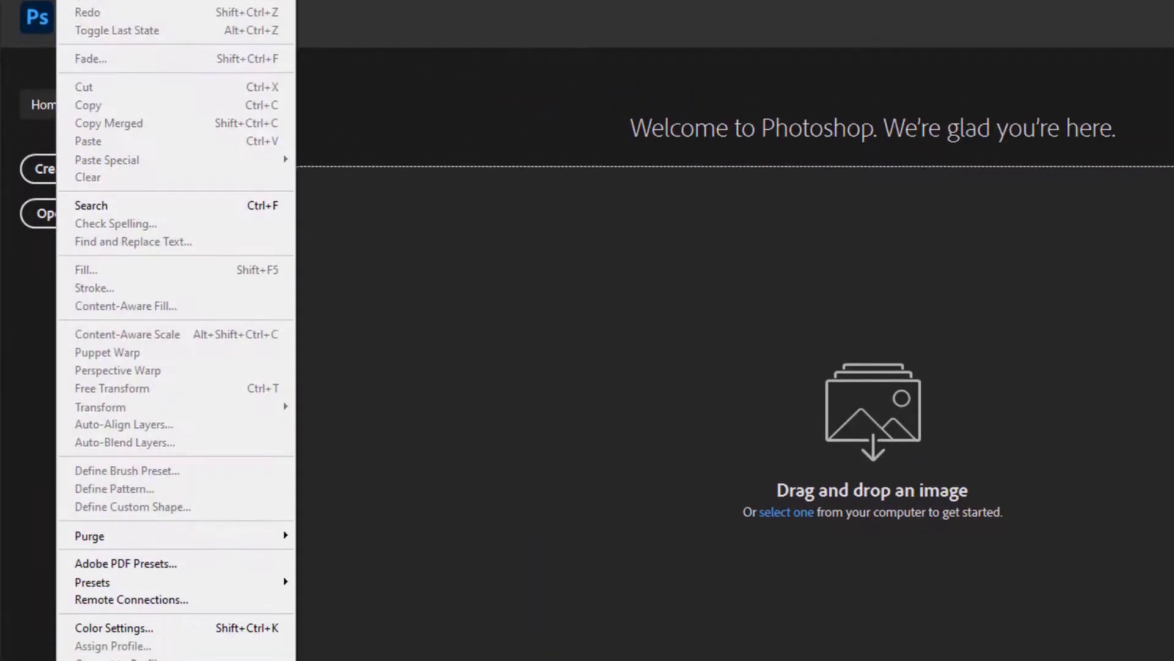
pyautogui.moveTo(138, 592)
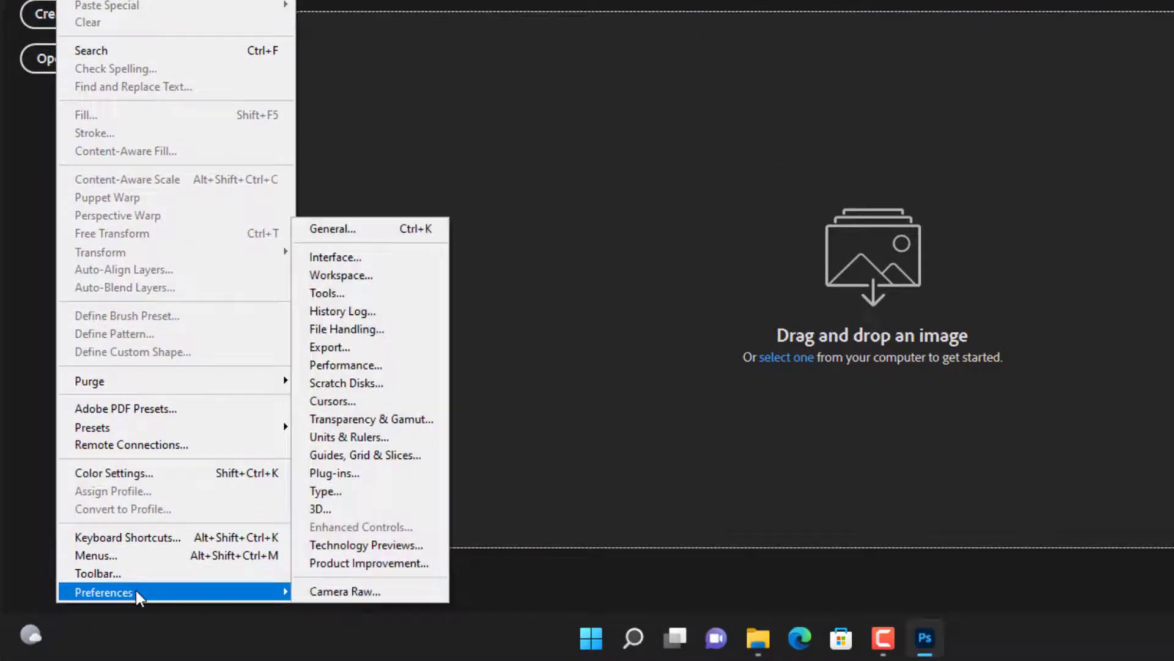
pyautogui.click(378, 367)
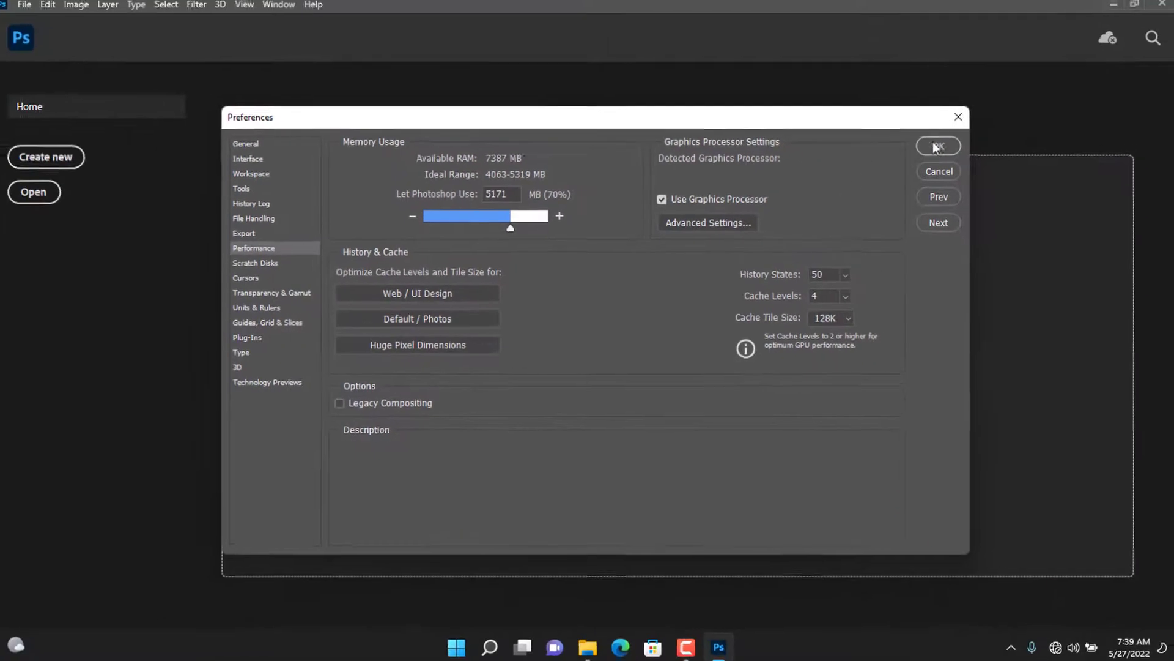
pyautogui.click(932, 149)
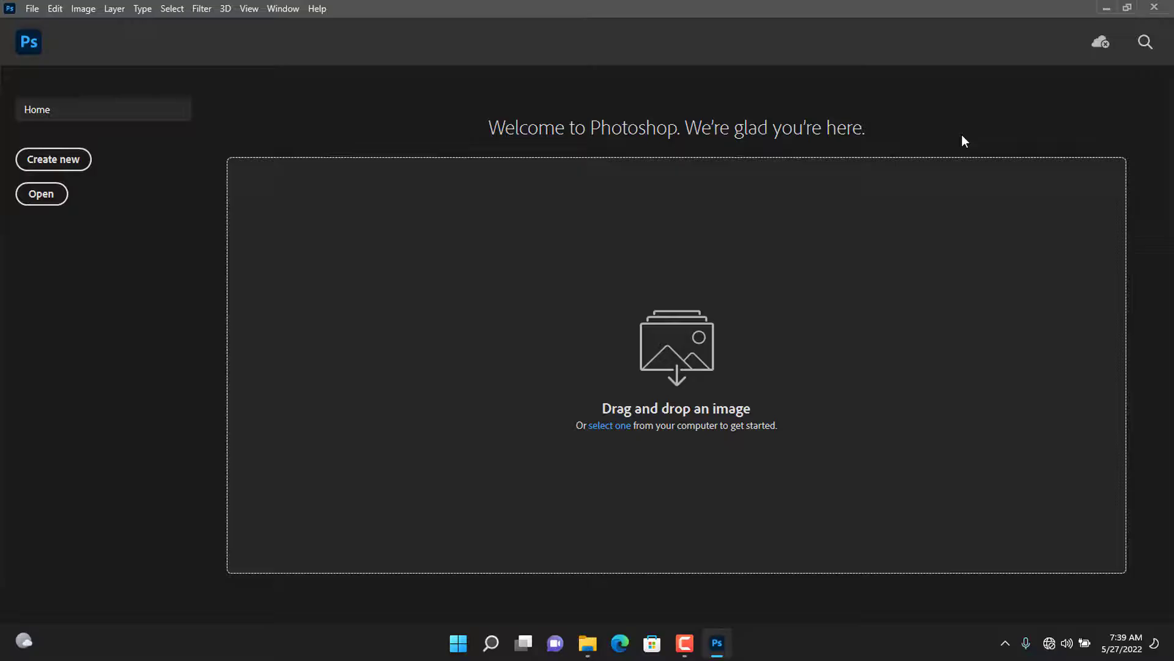
# Step: Close Photoshop 2020, launch Photoshop 2022 and dismiss its GPU compatibility warning
pyautogui.click(1148, 9)
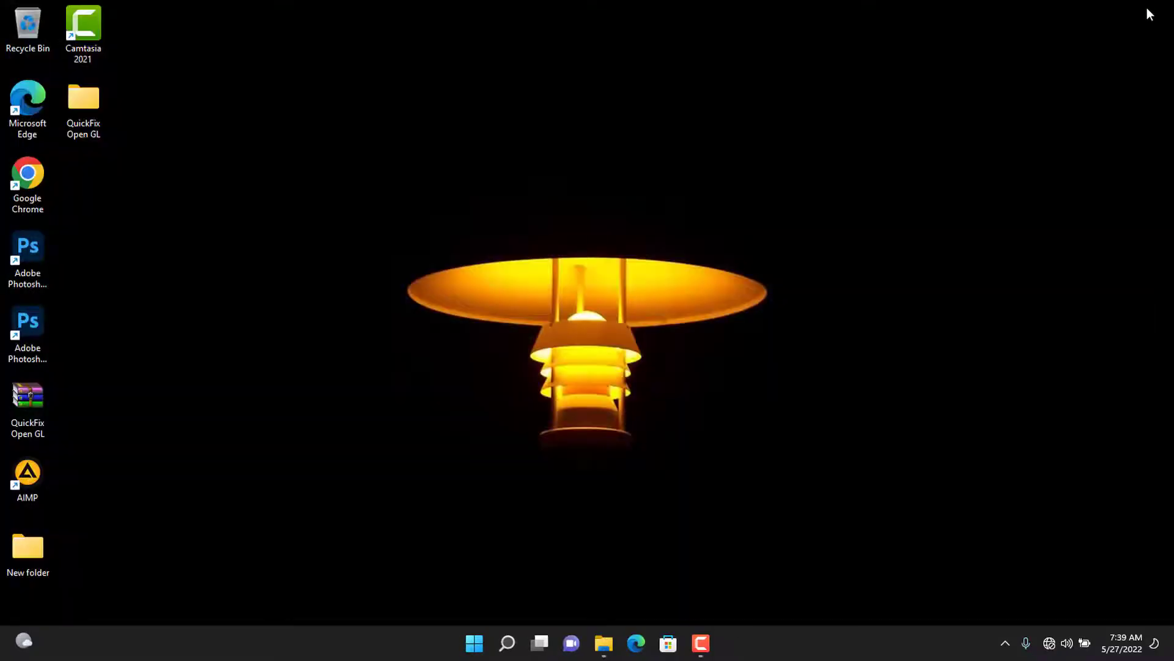
pyautogui.click(33, 255)
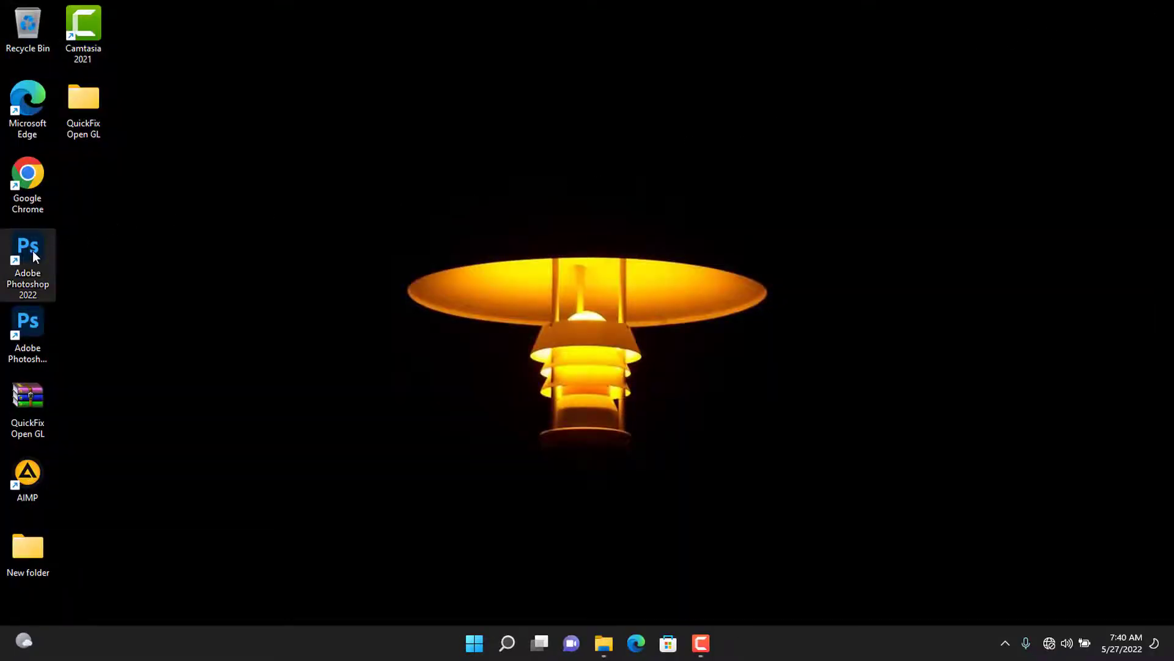
pyautogui.doubleClick(32, 251)
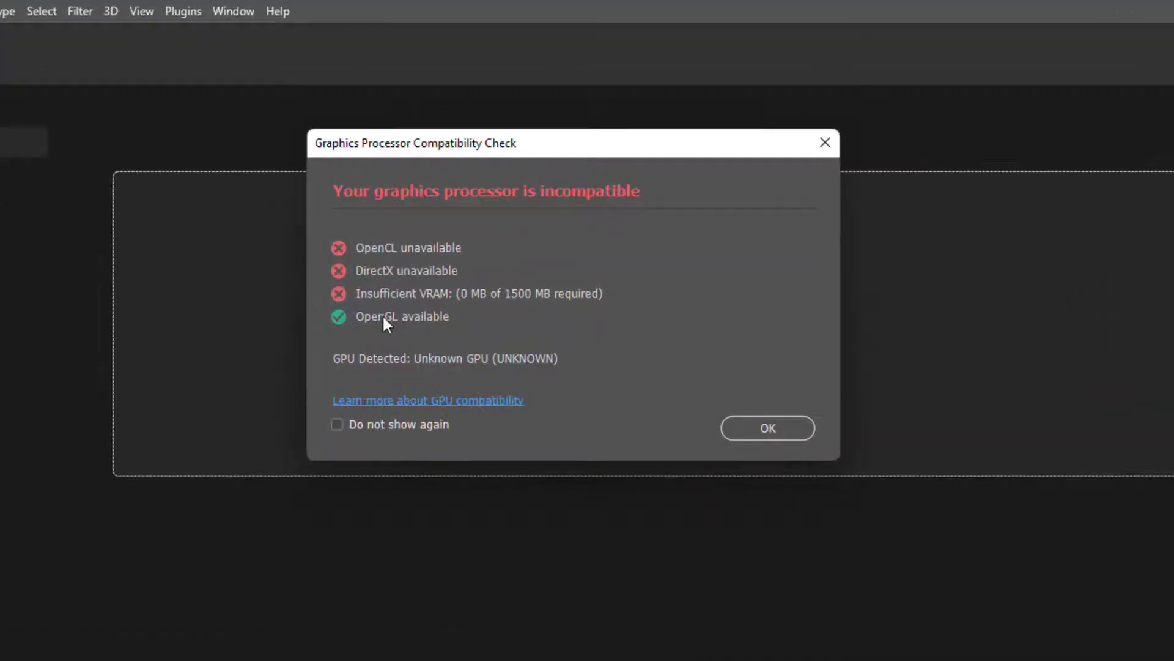
pyautogui.click(760, 428)
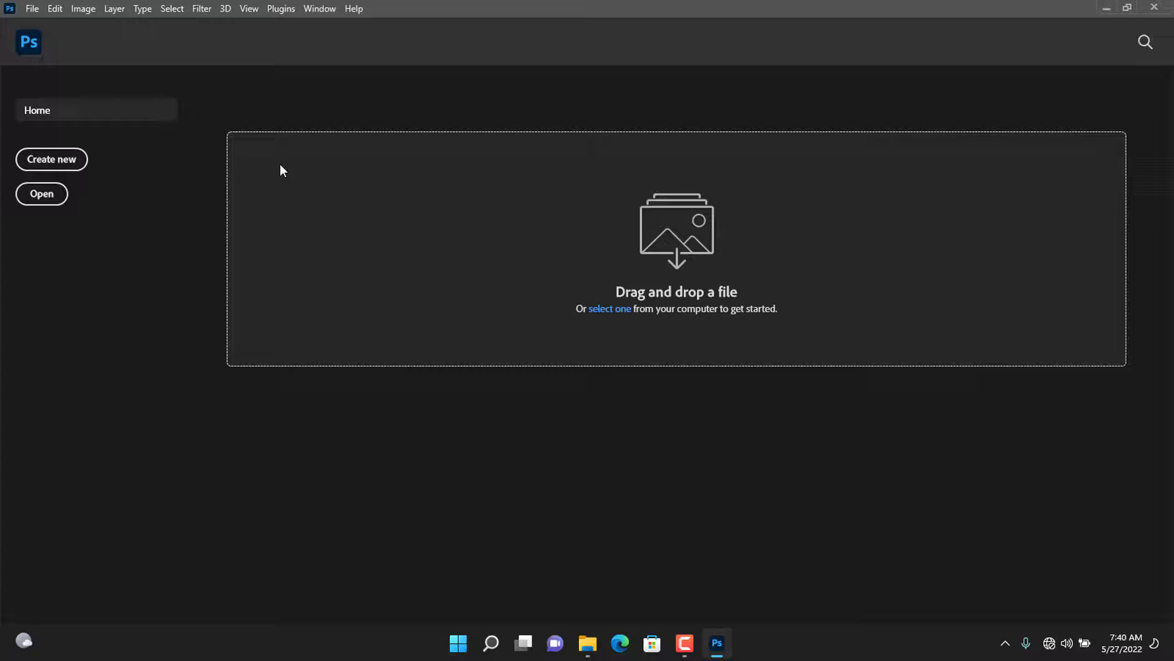
# Step: Review the Performance preferences showing Unknown GPU with graphics processing unavailable, then close them
pyautogui.click(50, 9)
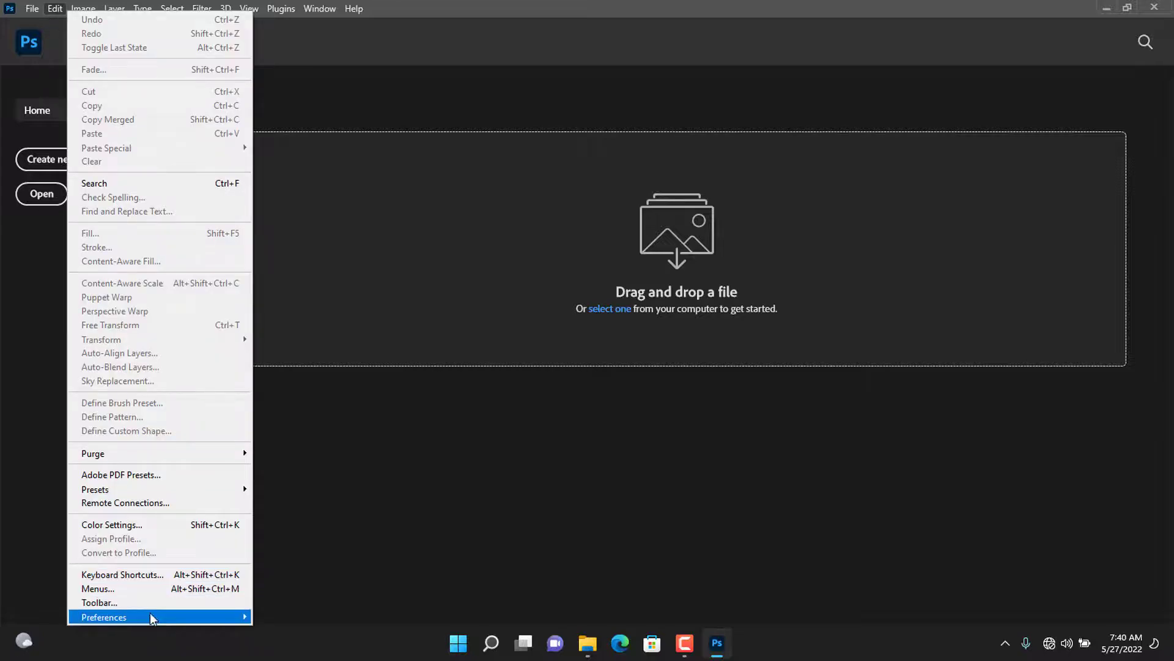
pyautogui.moveTo(151, 615)
pyautogui.click(320, 454)
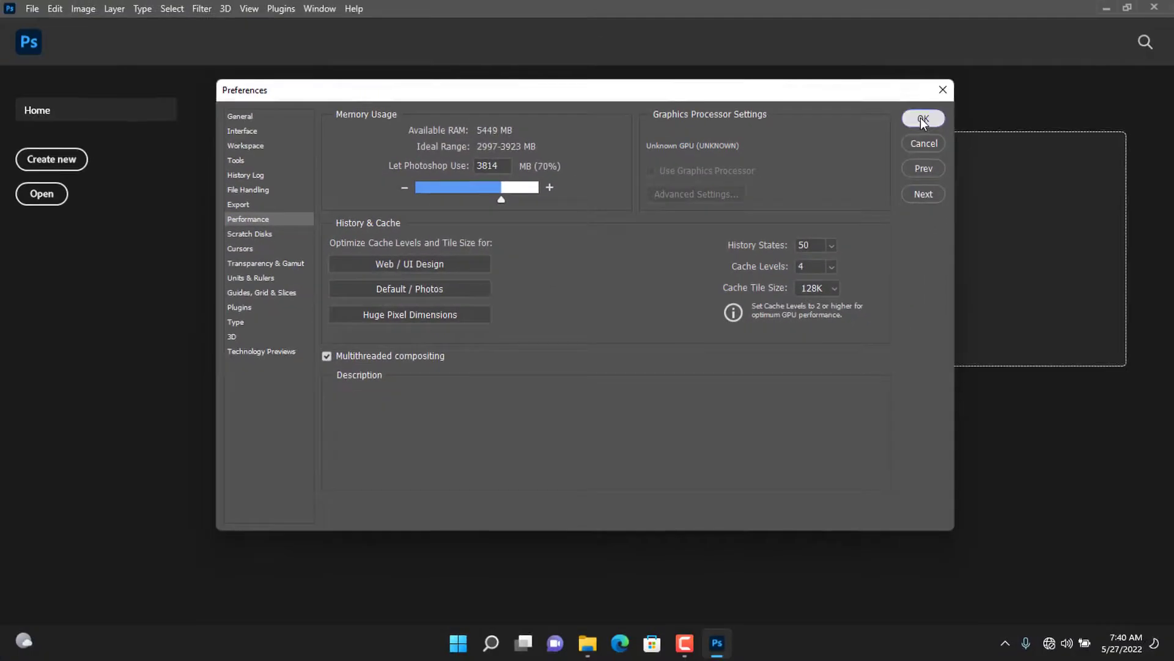
pyautogui.click(923, 119)
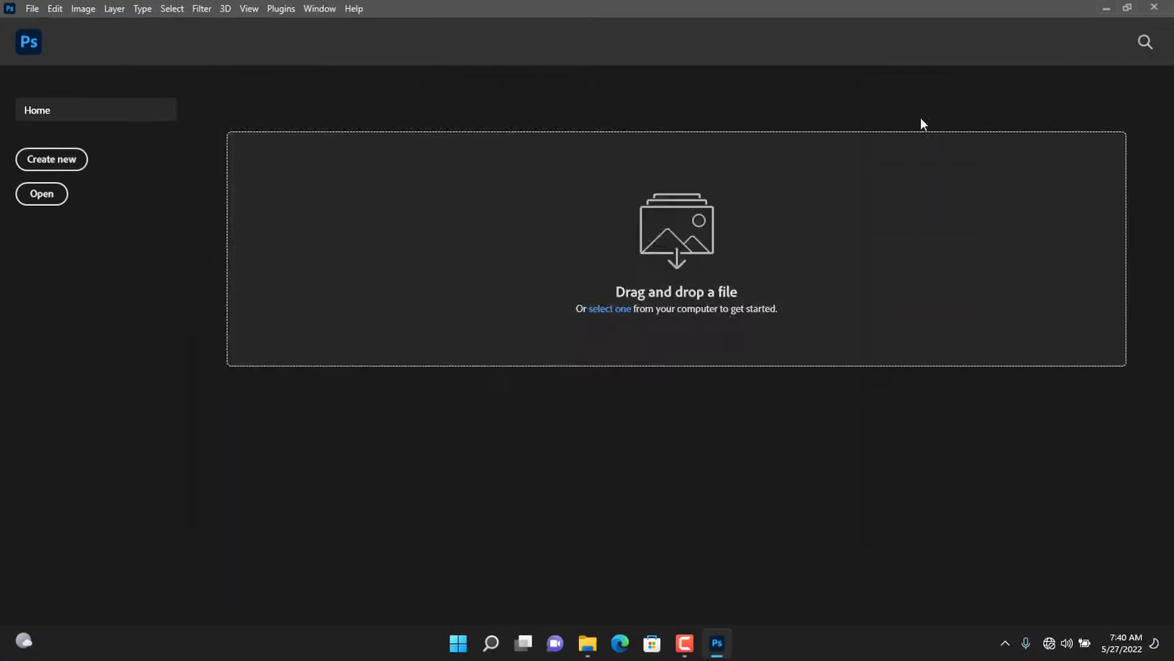
# Step: Close Photoshop 2022 and disable the Intel(R) HD Graphics 3000 display adapter in Device Manager
pyautogui.click(1161, 9)
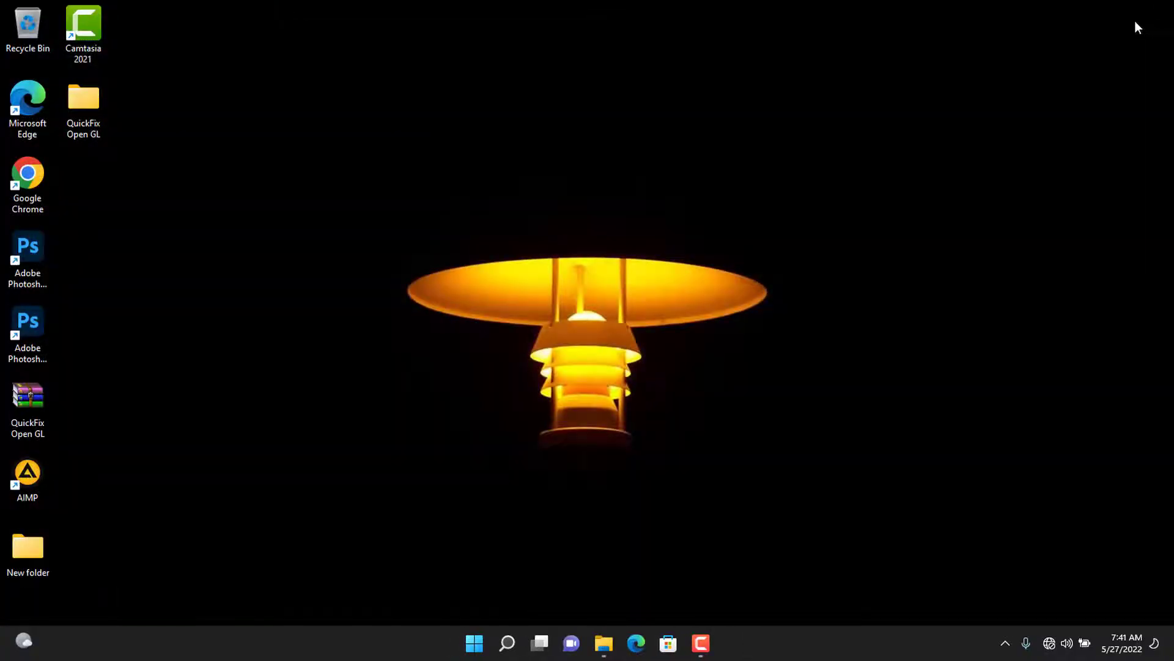
pyautogui.click(508, 644)
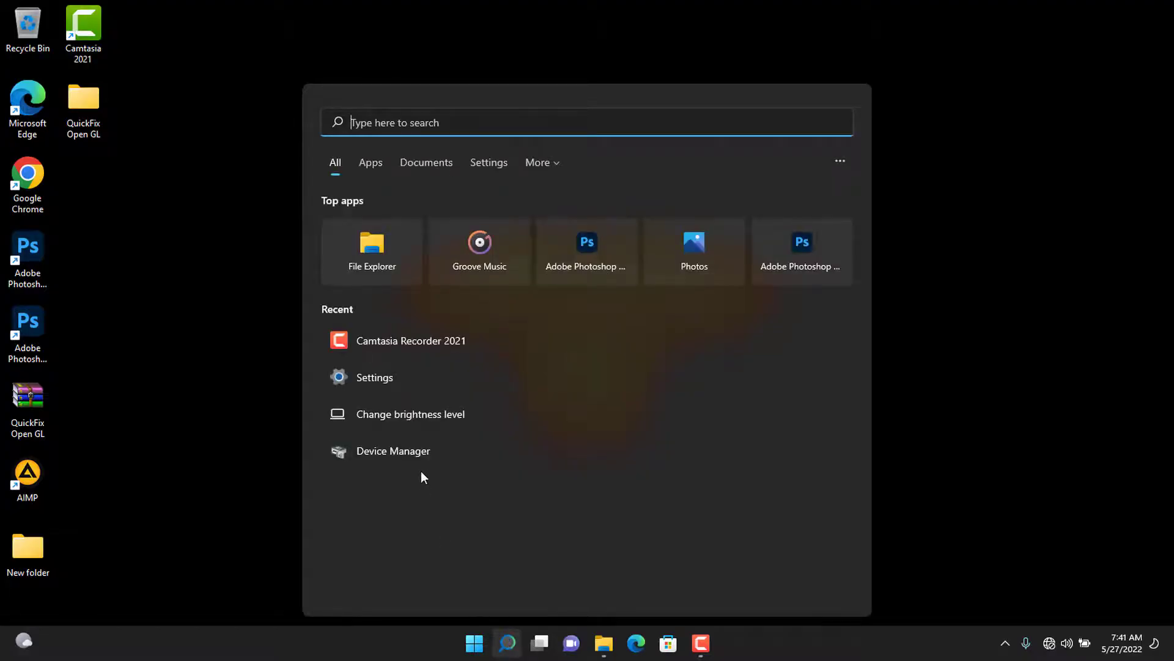
pyautogui.click(413, 448)
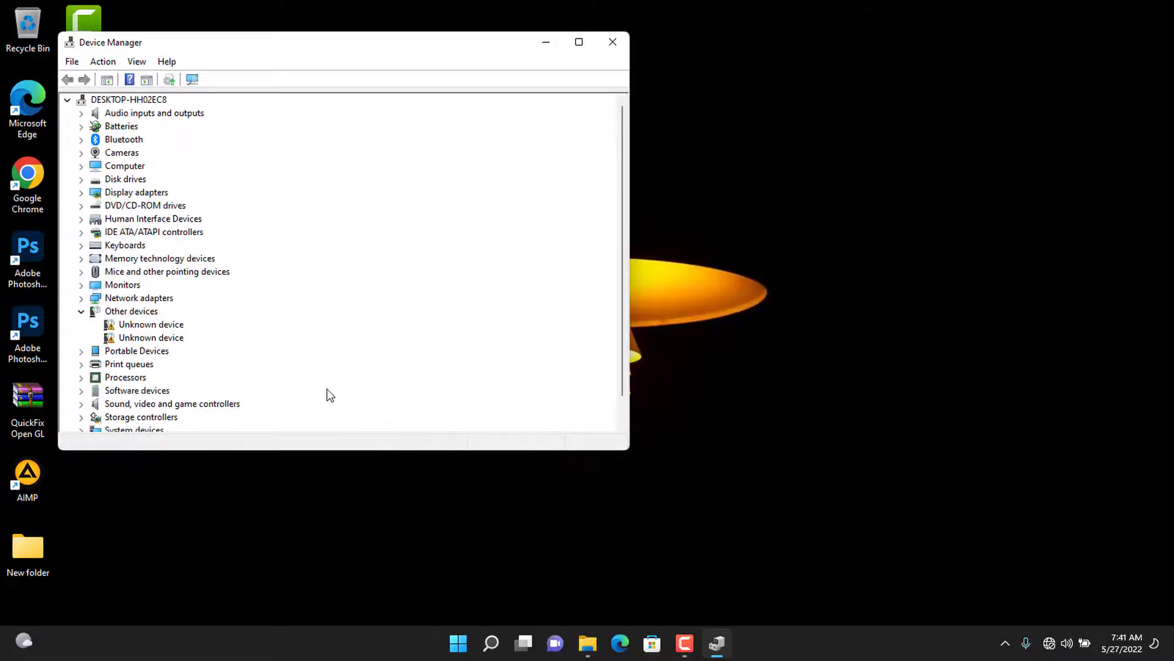
pyautogui.click(80, 192)
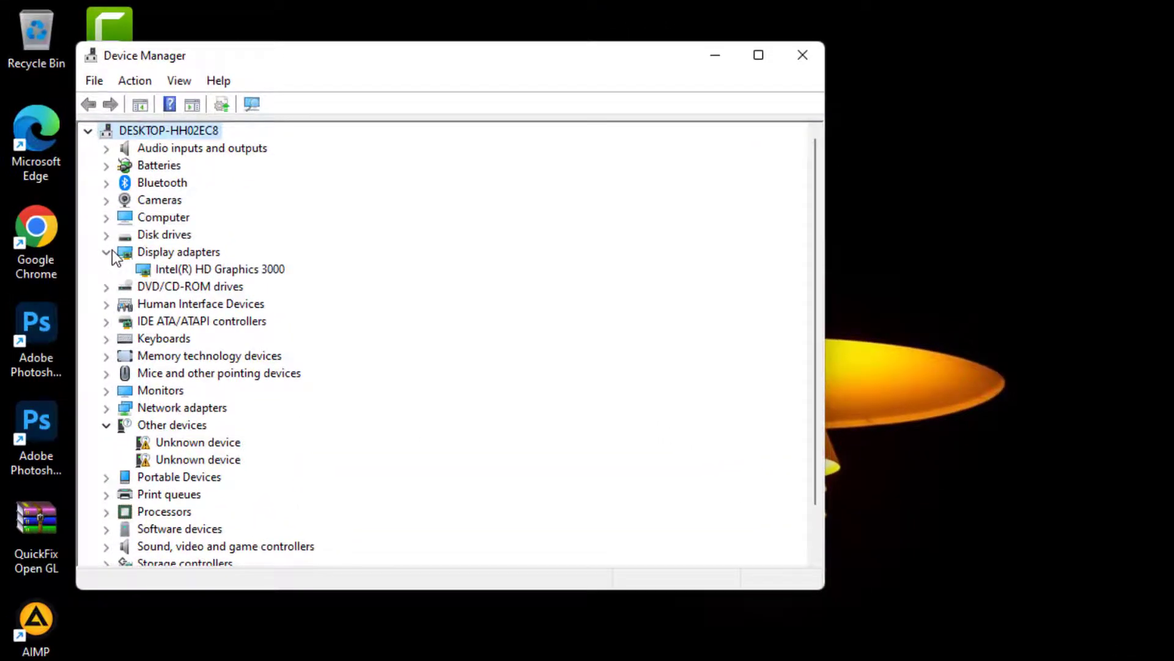
pyautogui.click(196, 269)
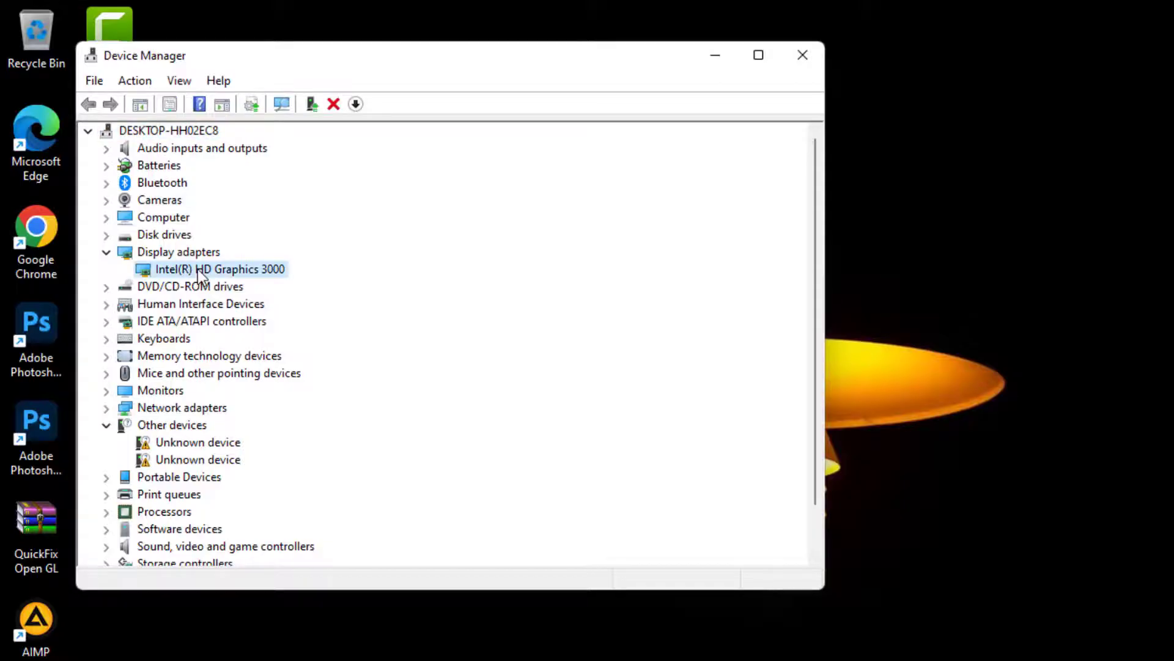
pyautogui.click(356, 104)
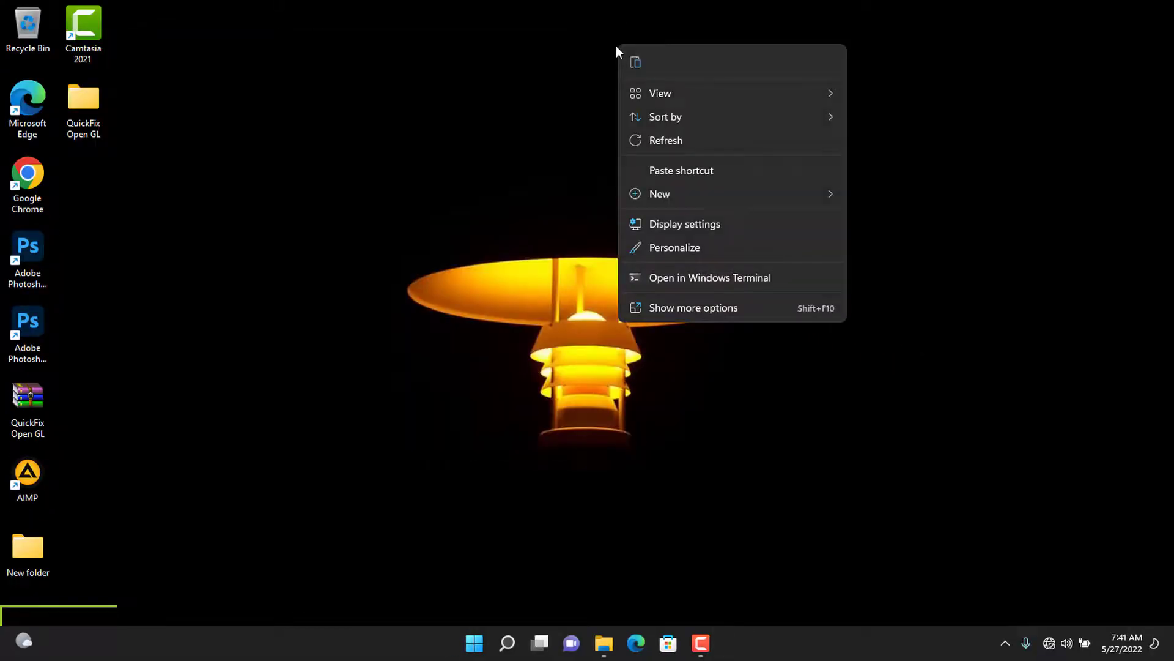
# Step: Relaunch Photoshop and bring up its Performance preferences
pyautogui.click(646, 142)
pyautogui.doubleClick(30, 329)
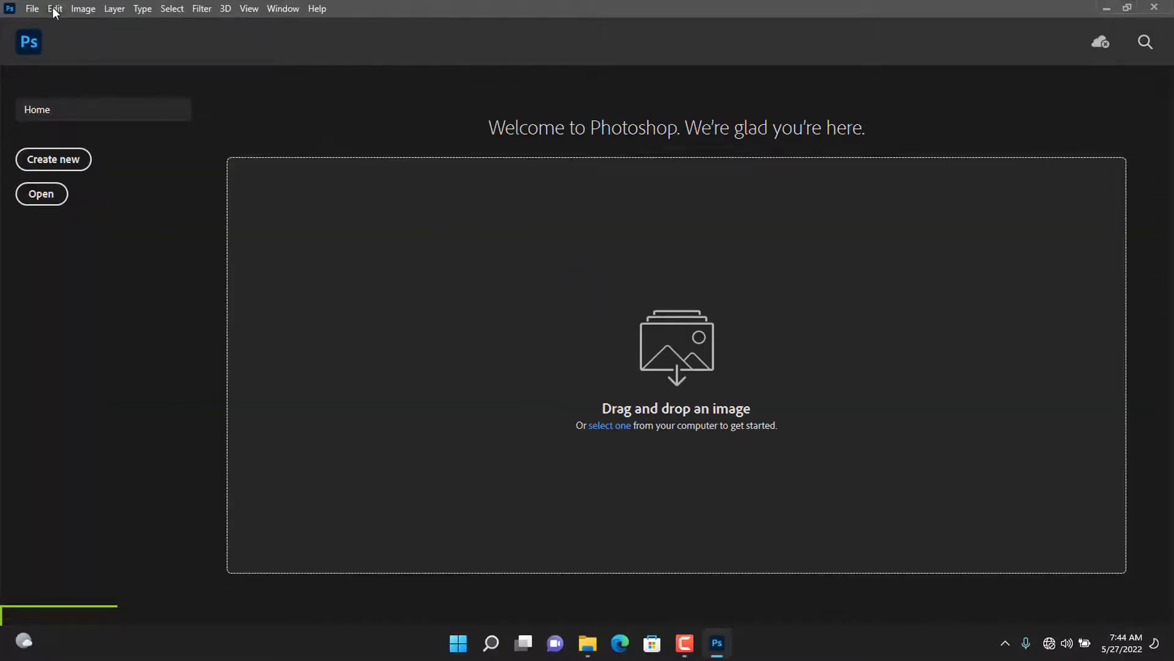
pyautogui.click(54, 11)
pyautogui.moveTo(224, 607)
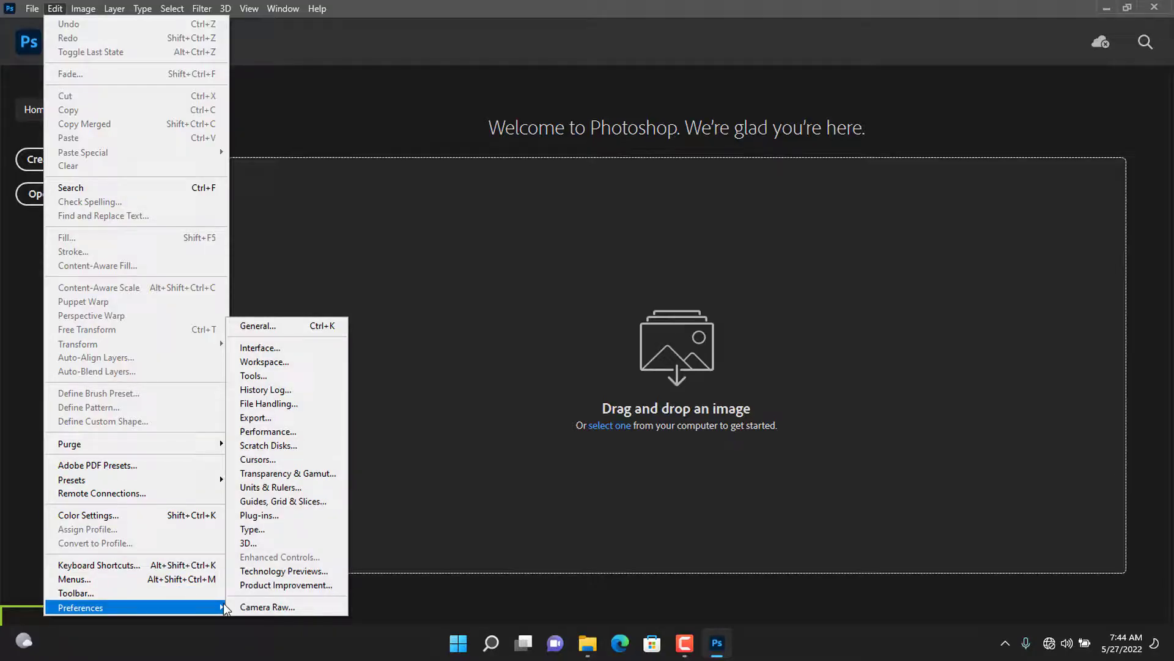
pyautogui.click(301, 433)
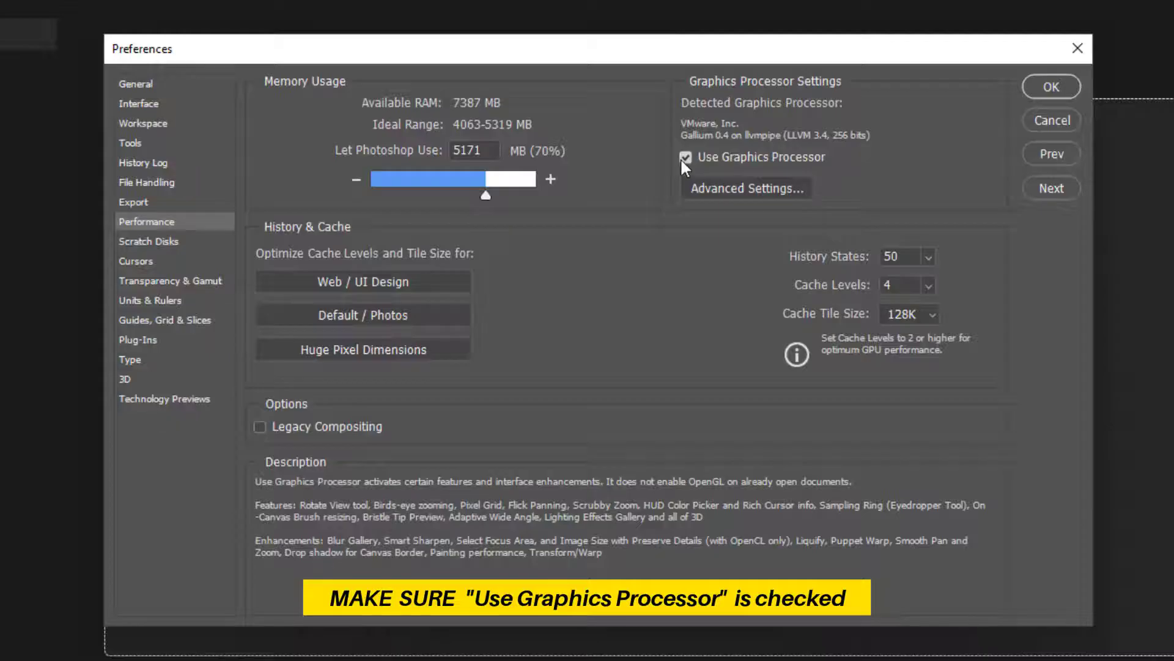
# Step: Set the graphics processor drawing mode to Advanced, save the preferences and quit Photoshop
pyautogui.click(709, 195)
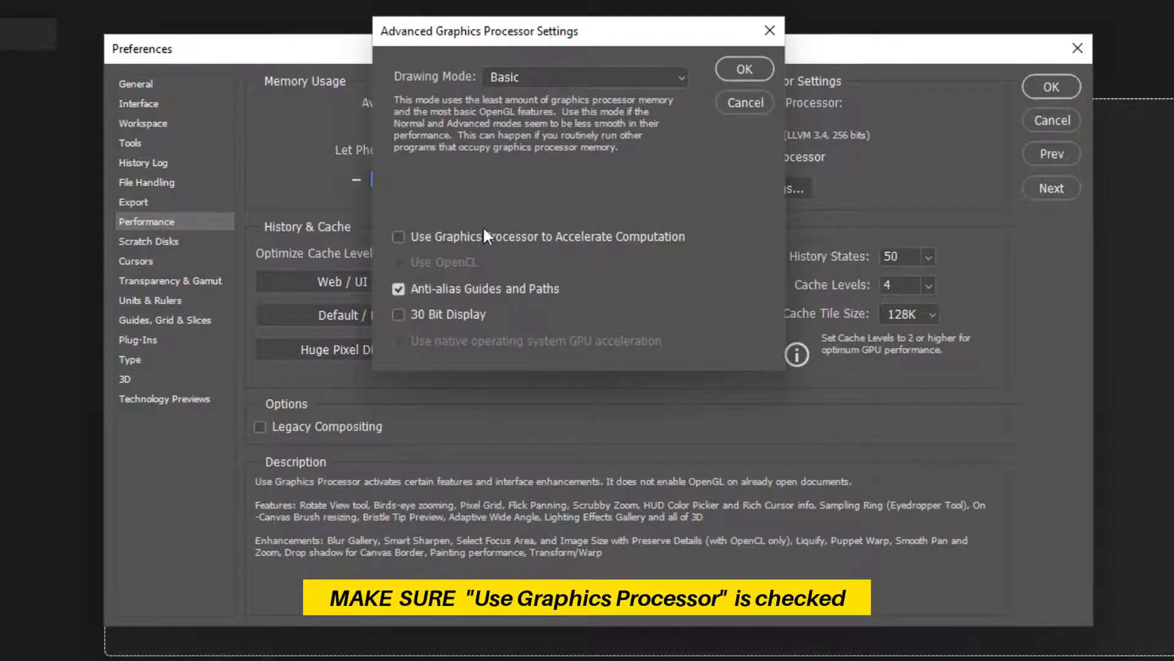
pyautogui.click(559, 78)
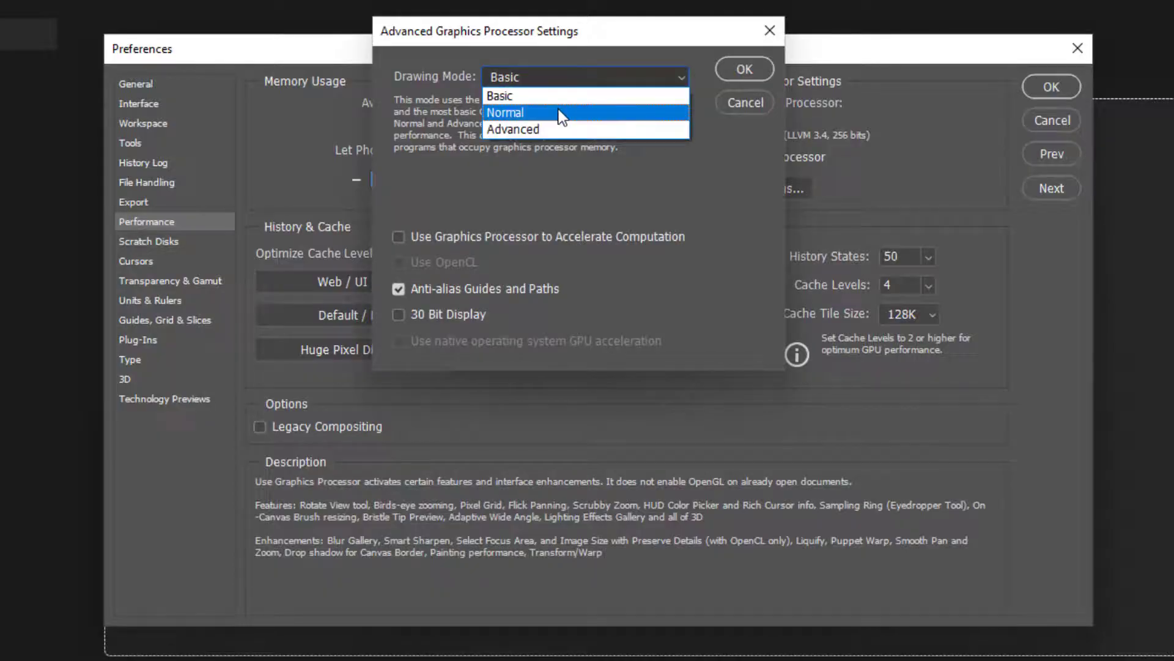
pyautogui.click(557, 113)
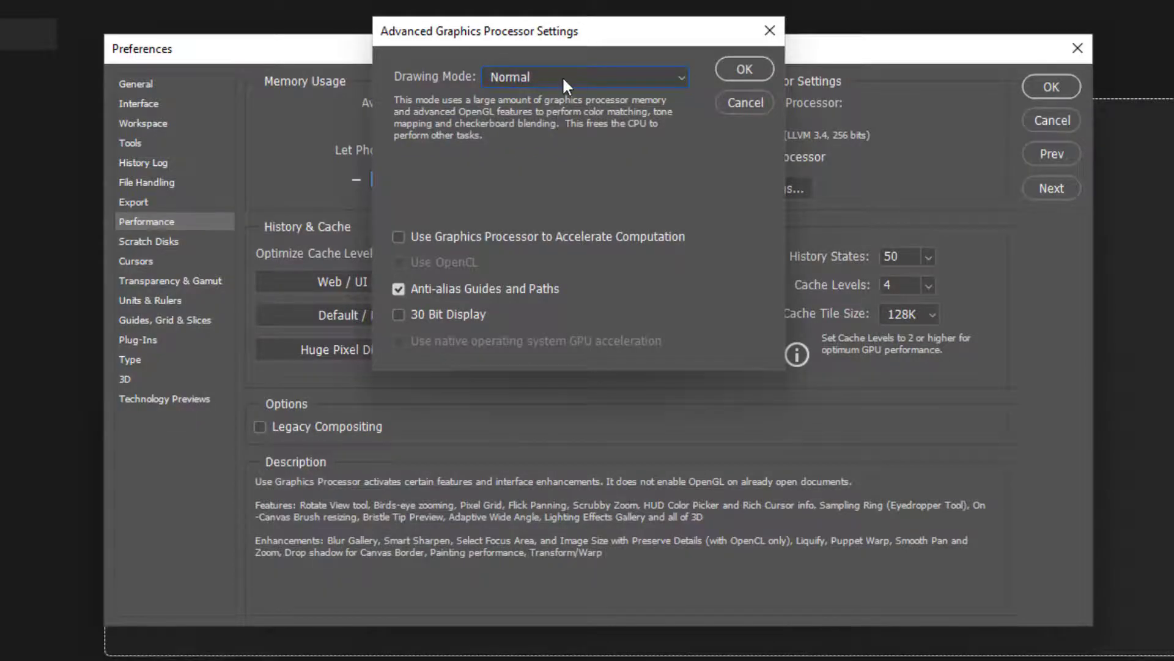
pyautogui.click(562, 76)
pyautogui.click(570, 128)
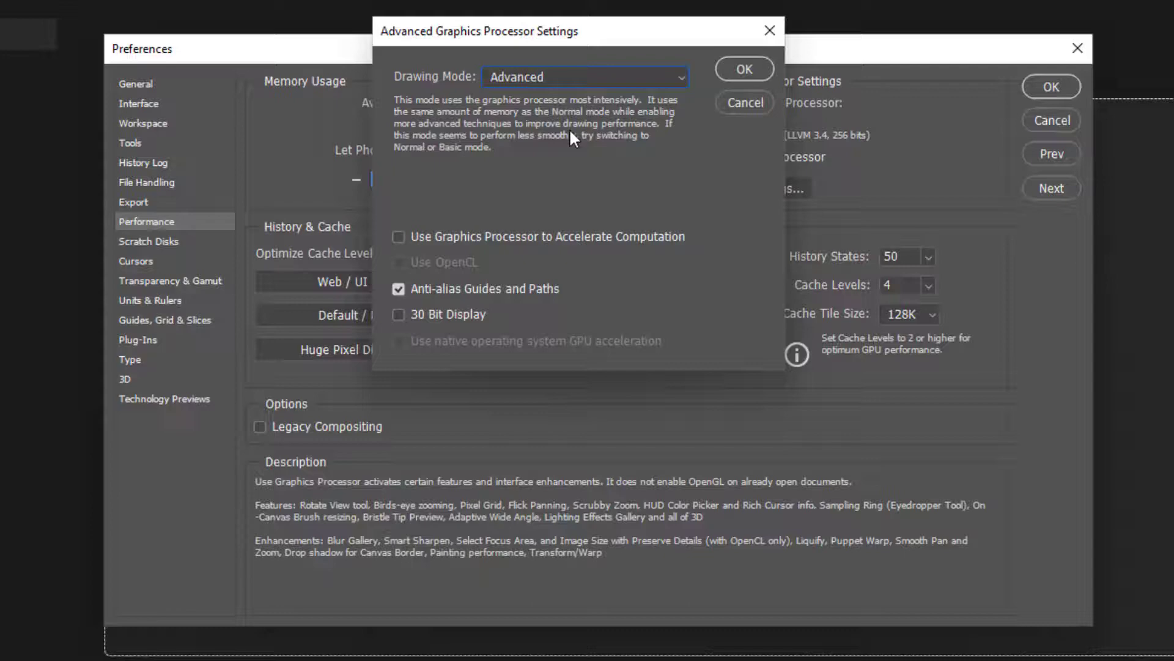
pyautogui.click(734, 70)
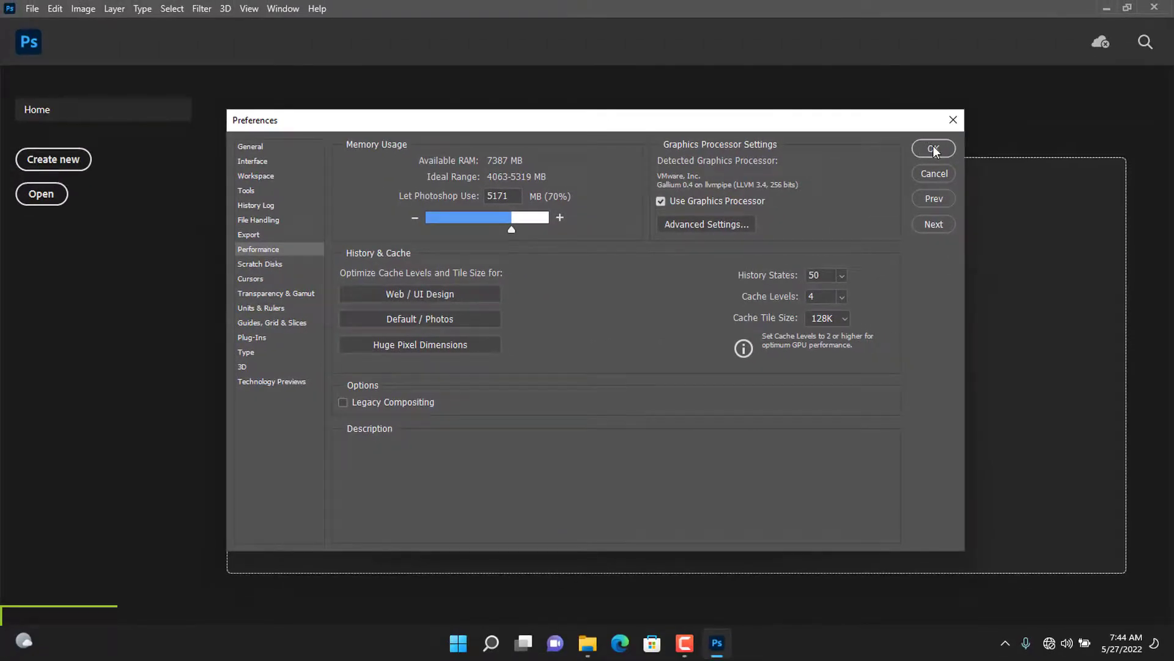
pyautogui.click(933, 148)
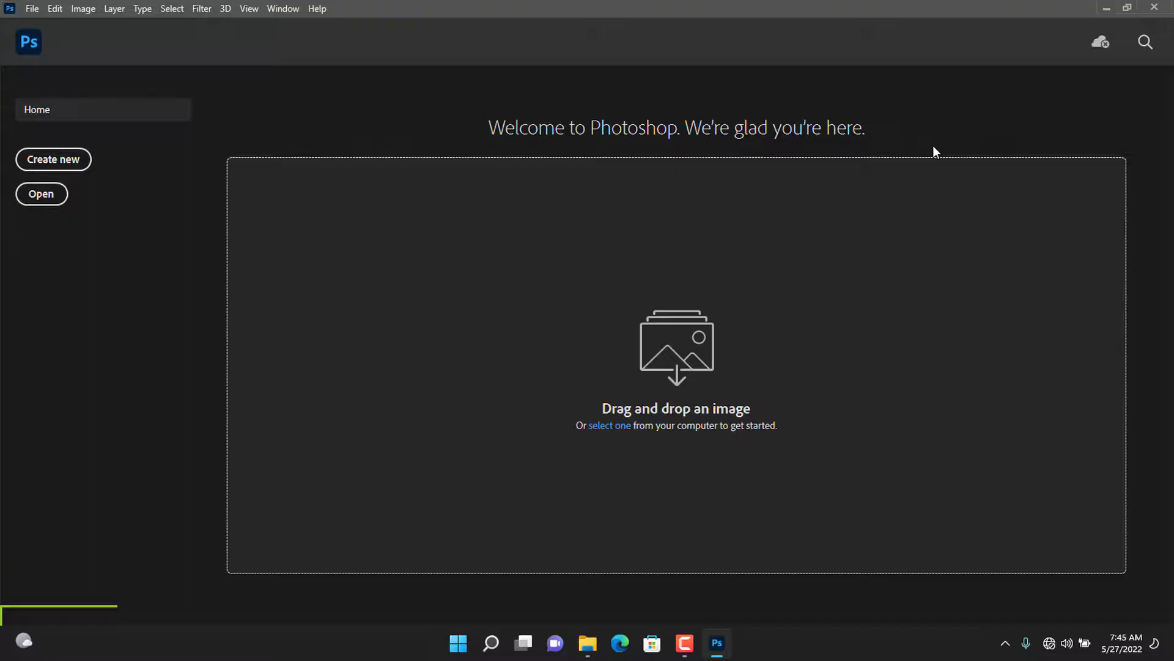
pyautogui.click(1162, 8)
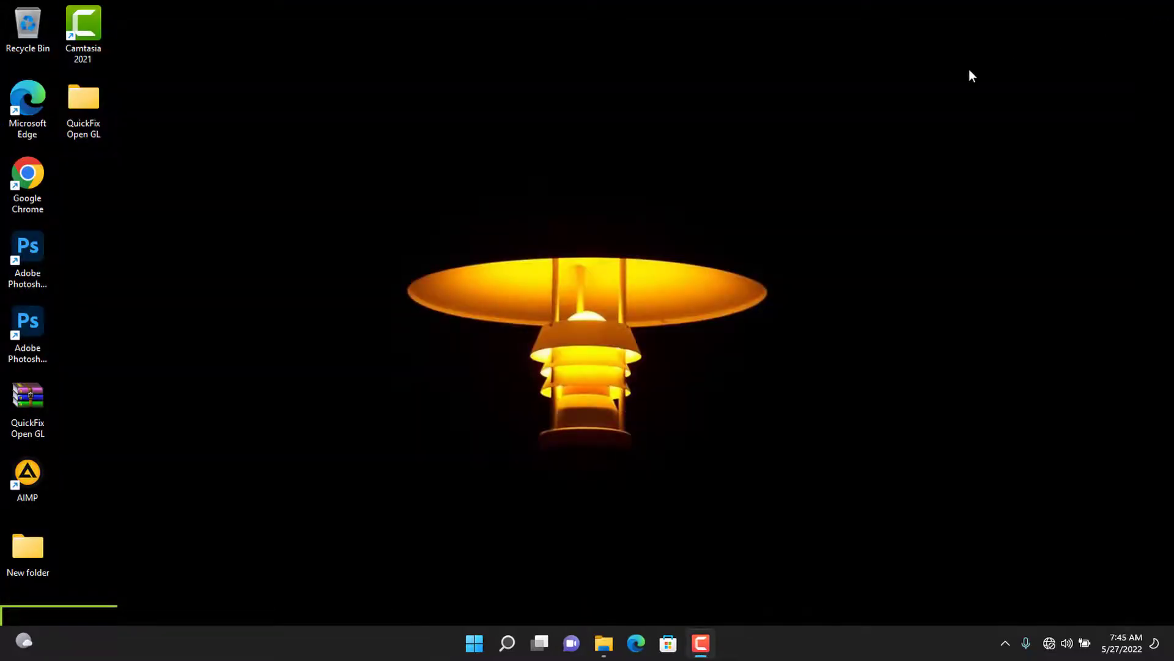
# Step: Relaunch Photoshop 2022, dismiss the compatibility warning and bring up the Performance preferences
pyautogui.doubleClick(33, 255)
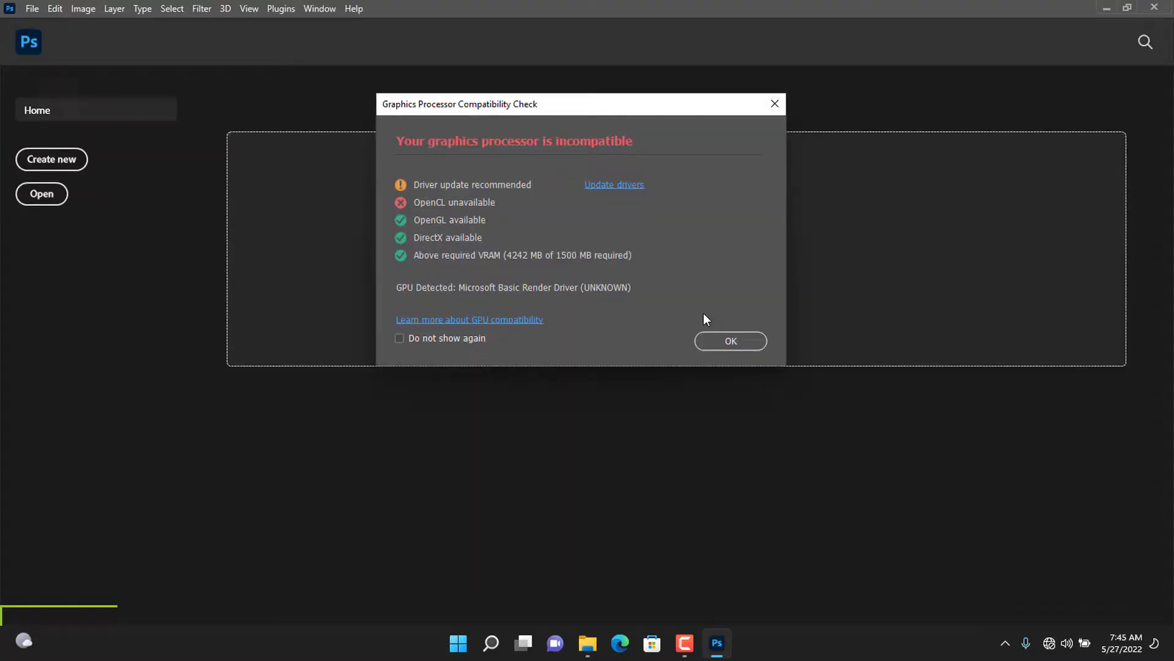
pyautogui.click(722, 342)
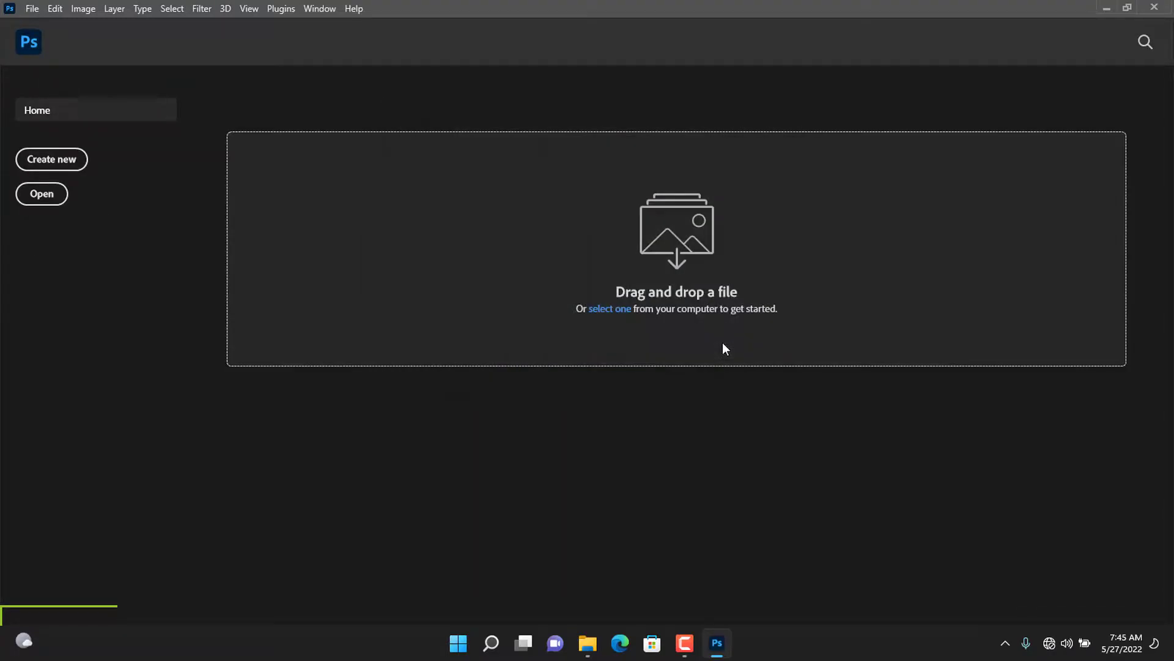
pyautogui.click(60, 9)
pyautogui.moveTo(174, 617)
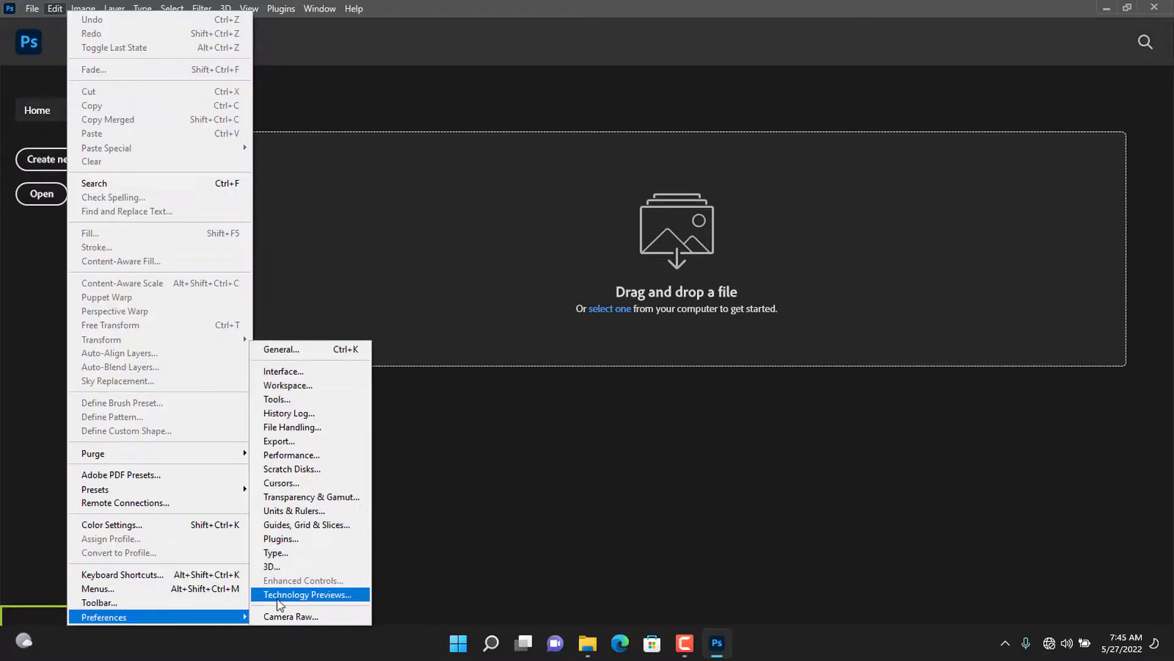
pyautogui.click(292, 454)
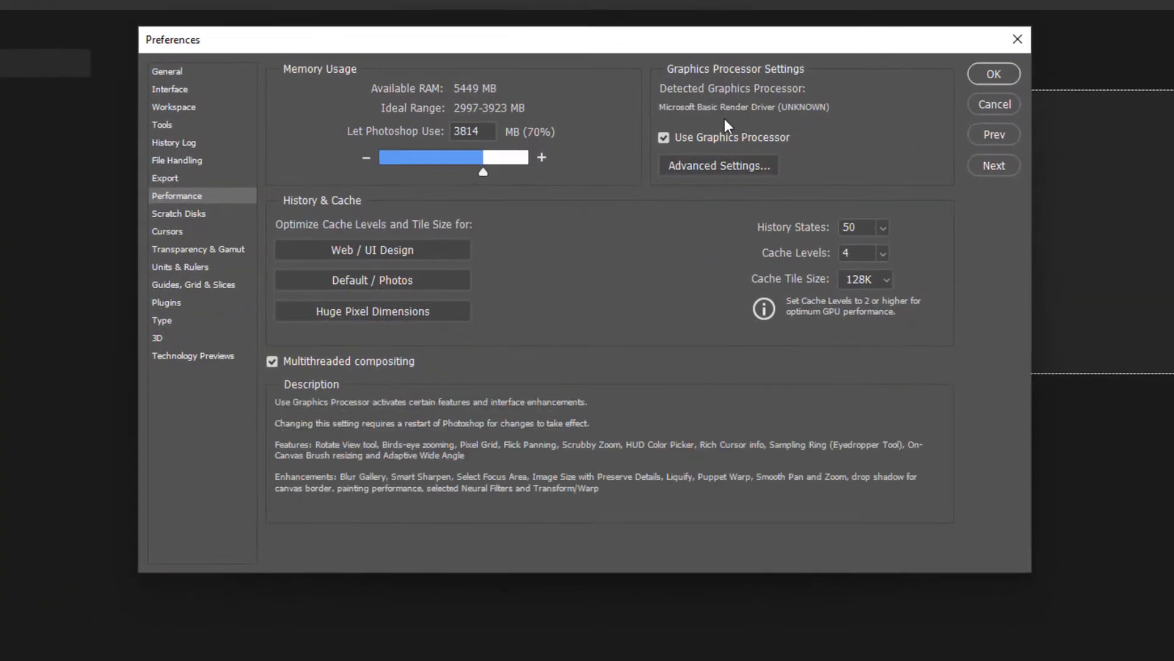
# Step: Keep Use Graphics Processor on under Microsoft Basic Render Driver, accept the settings and quit Photoshop
pyautogui.click(663, 138)
pyautogui.click(663, 138)
pyautogui.click(695, 164)
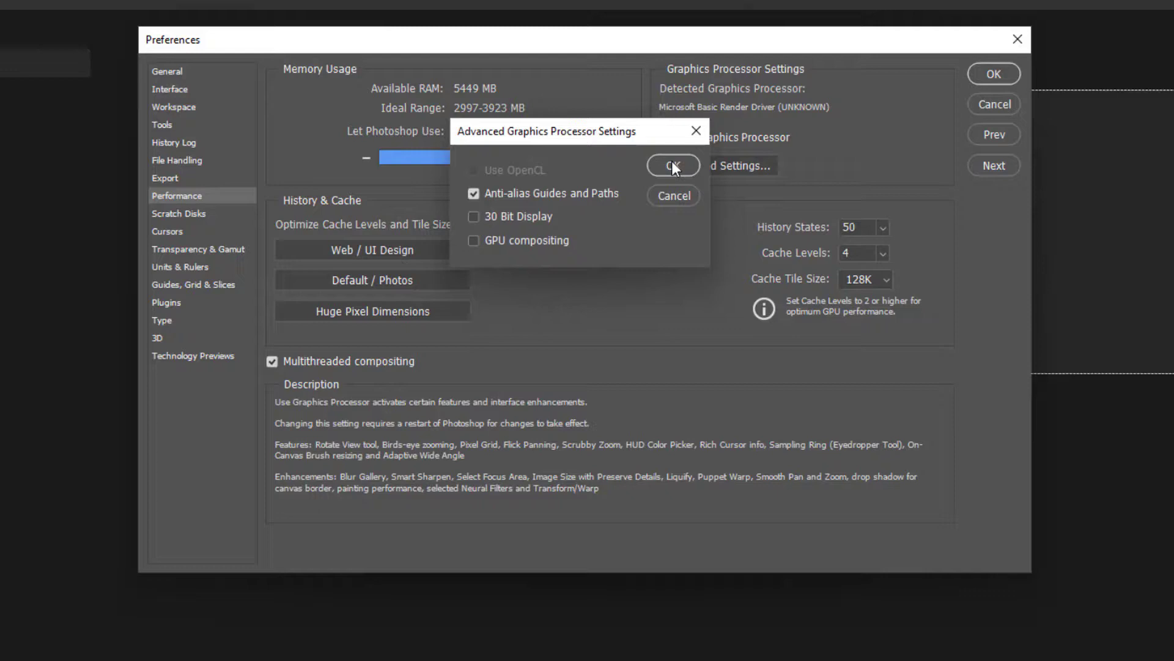
pyautogui.click(671, 164)
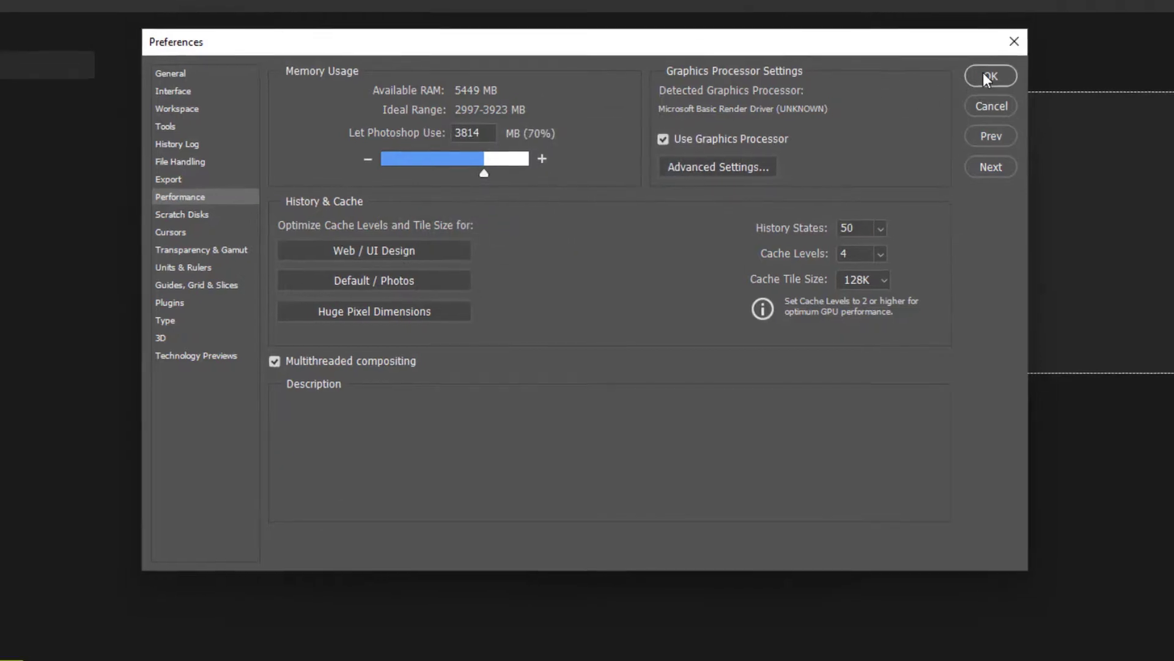
pyautogui.click(993, 74)
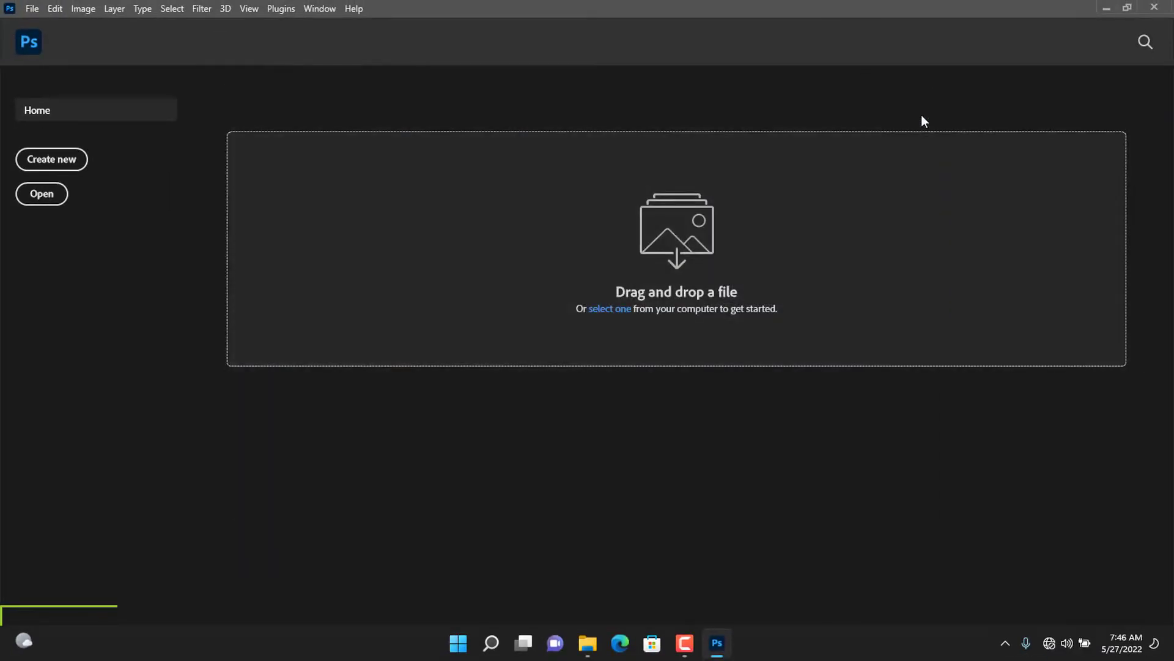
pyautogui.click(1152, 8)
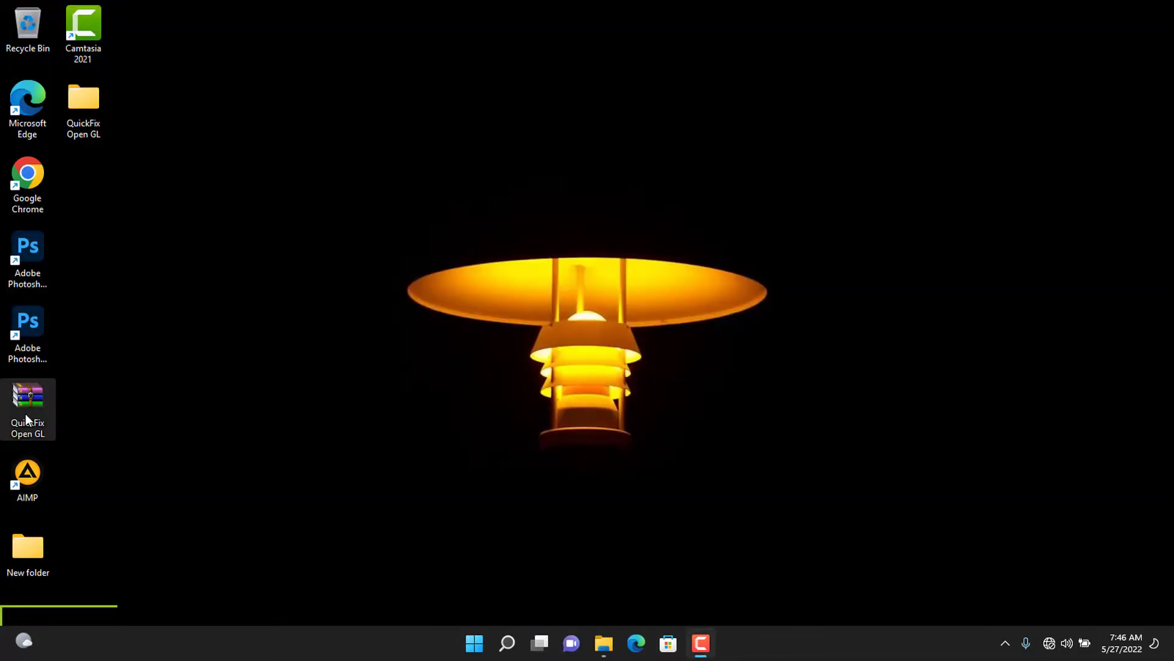